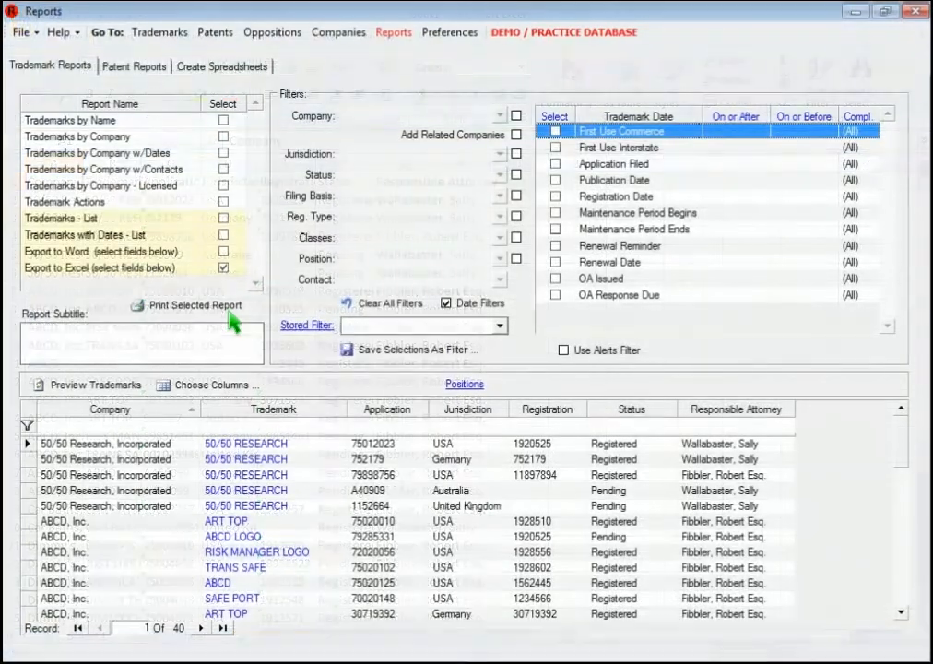
# Step: Add the Renewal Date to the trademark report and insert a Classes column between Status and Responsible Attorney
pyautogui.click(218, 67)
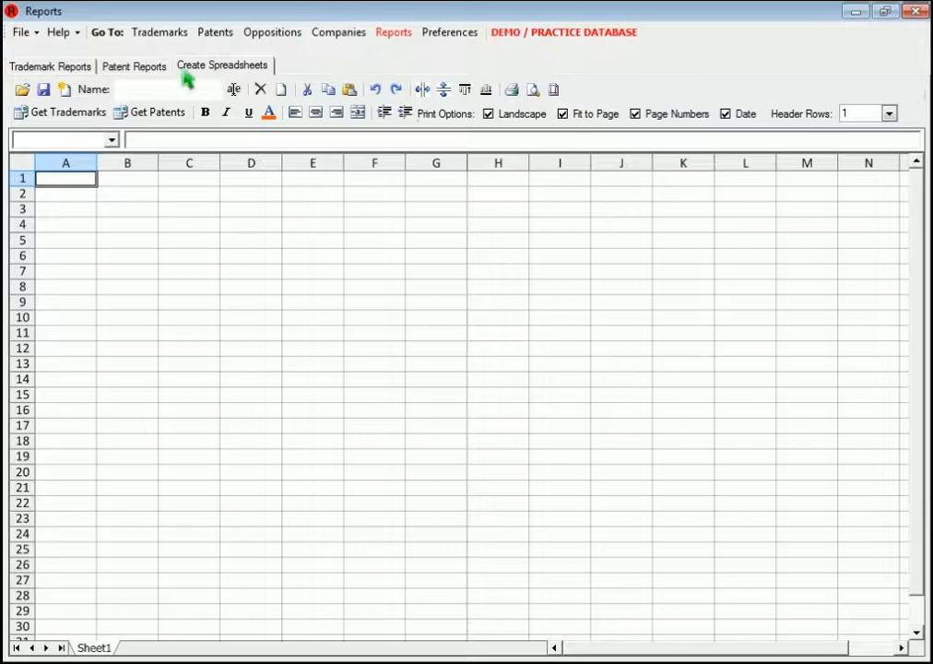
pyautogui.click(87, 74)
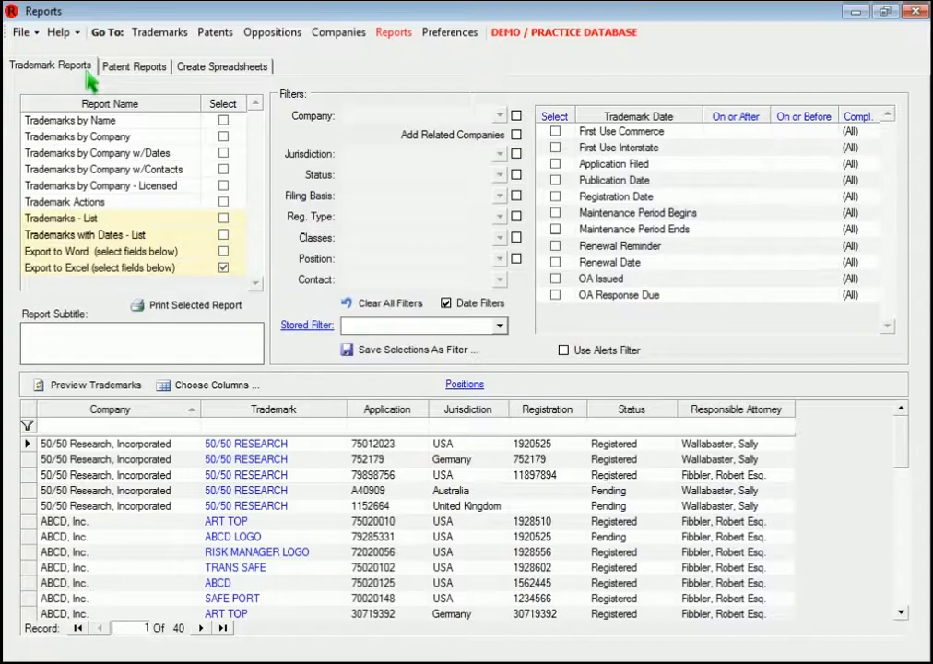
pyautogui.click(555, 262)
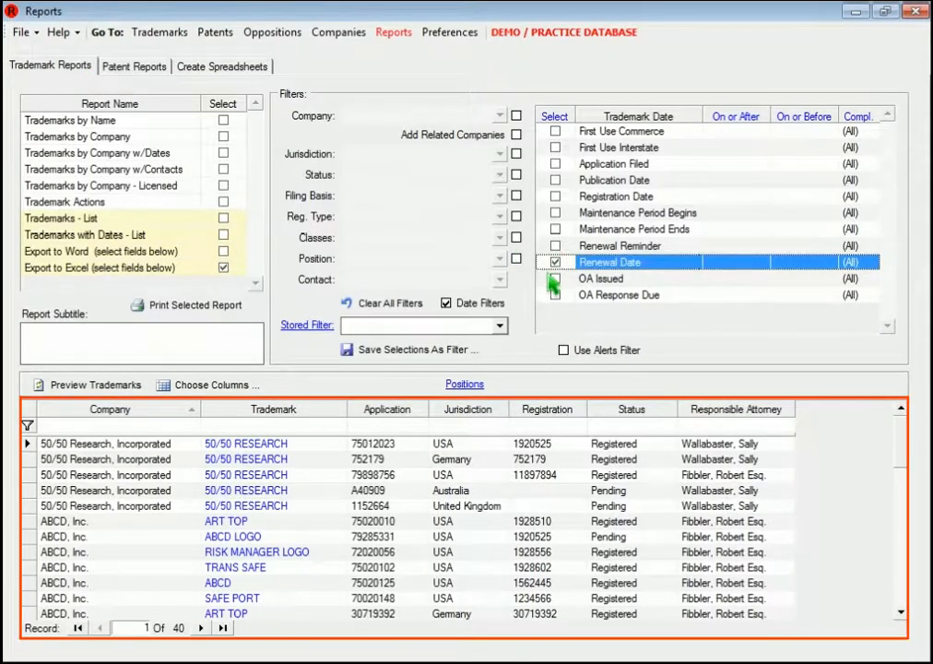
pyautogui.click(225, 386)
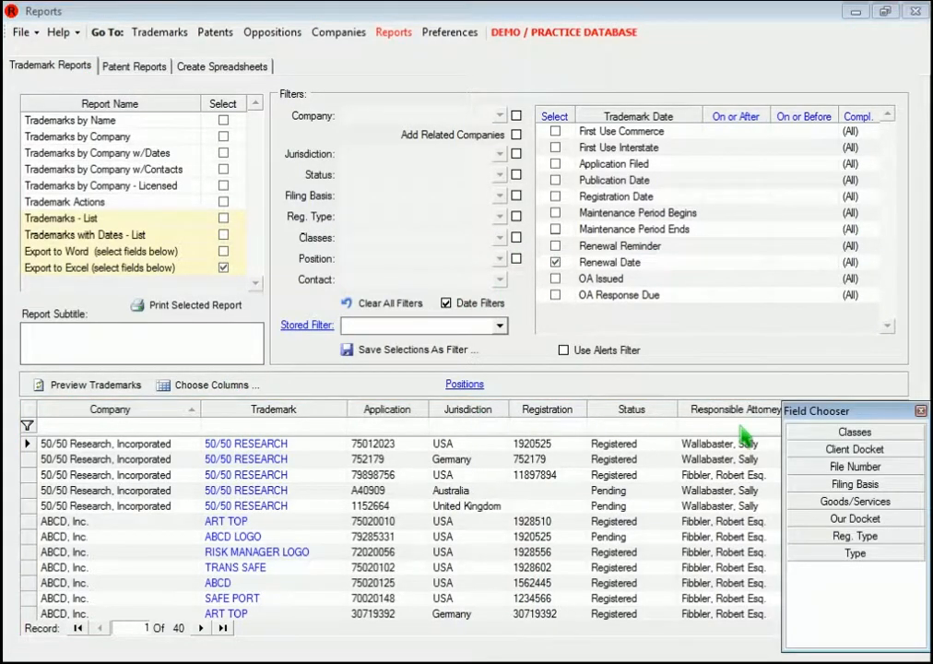
pyautogui.moveTo(857, 441); pyautogui.dragTo(700, 411)
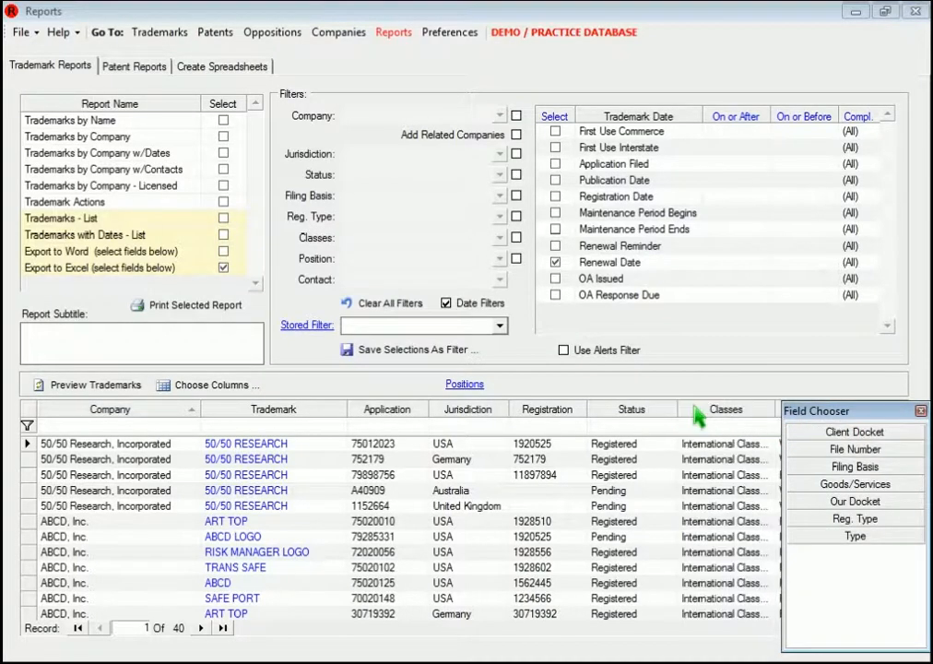
pyautogui.click(920, 411)
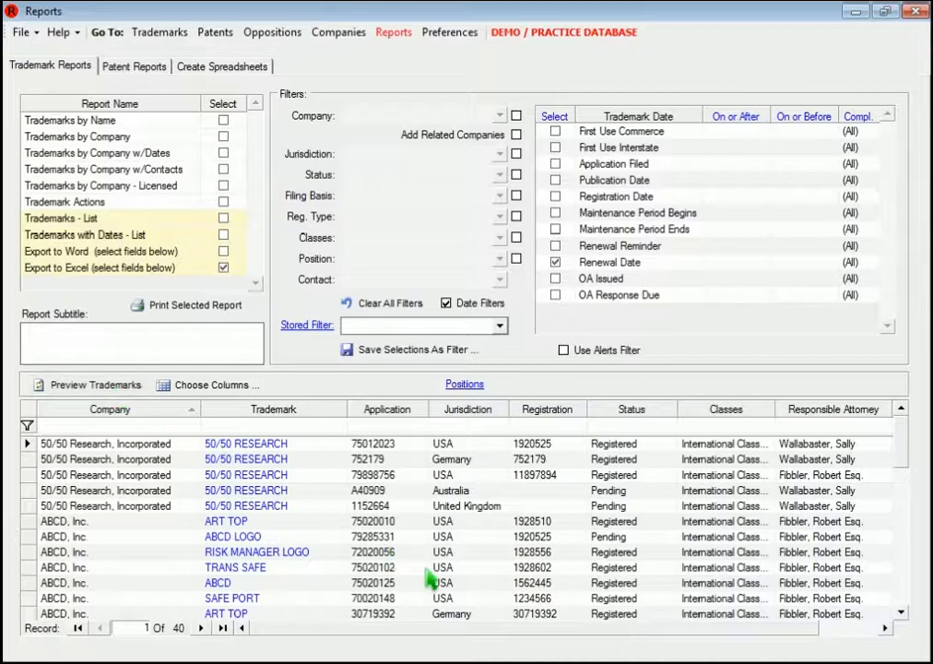
# Step: Sort the trademark list by Renewal Date, Company and Trademark
pyautogui.moveTo(526, 643); pyautogui.dragTo(612, 643)
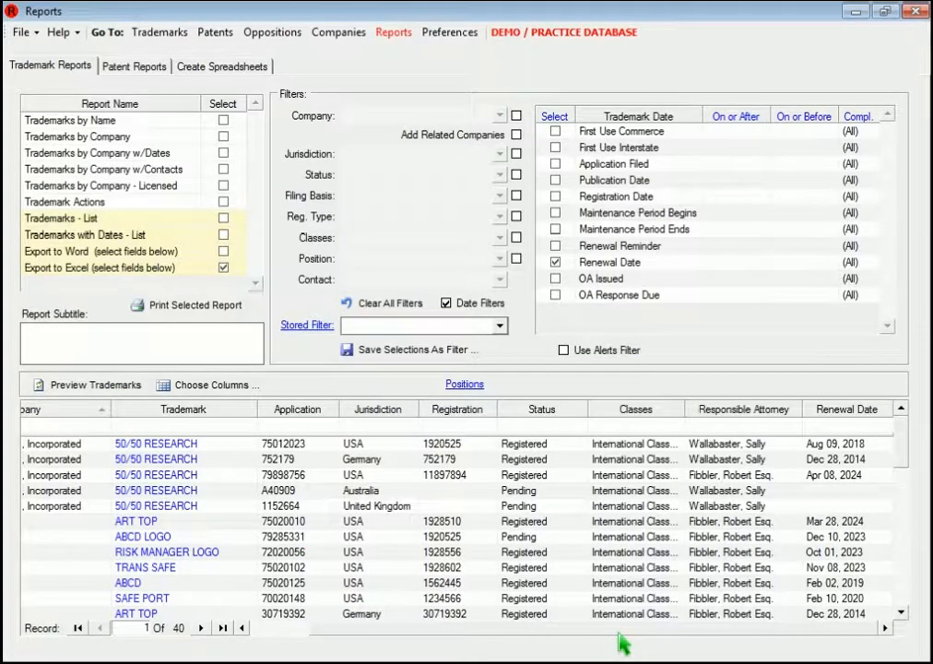
pyautogui.click(807, 411)
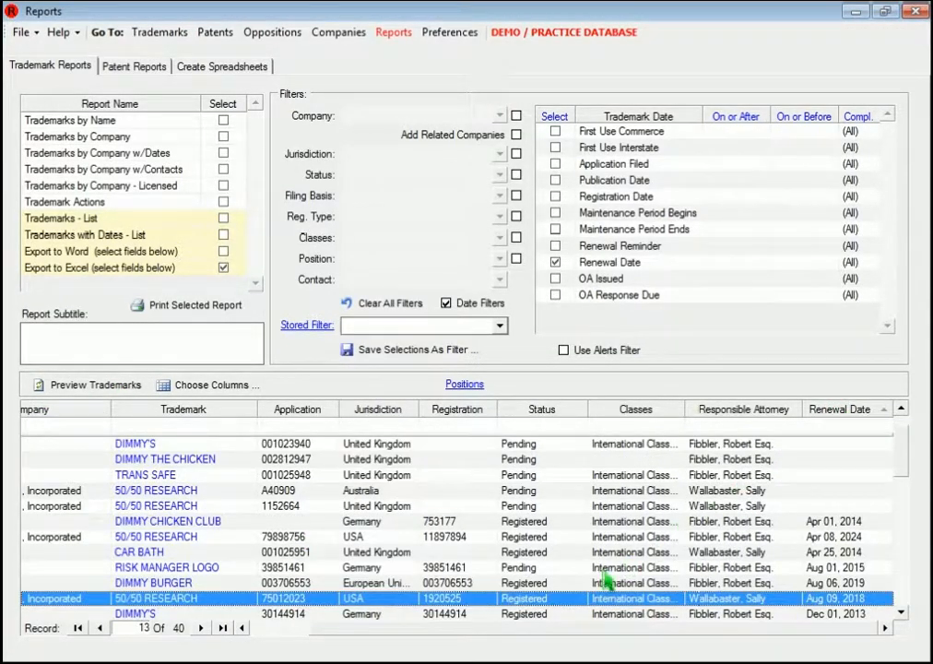
pyautogui.click(516, 644)
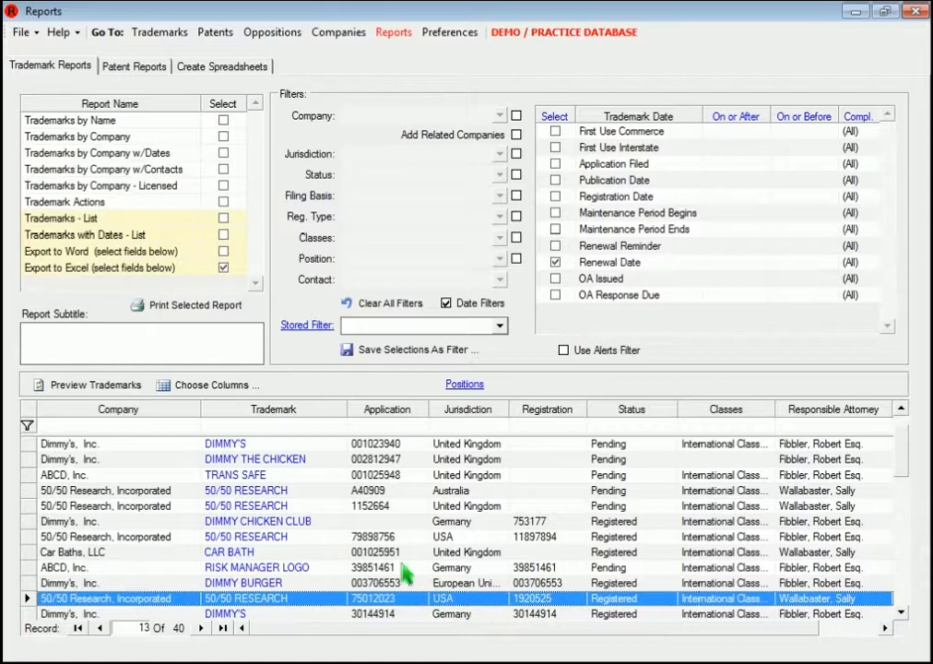
pyautogui.click(170, 411)
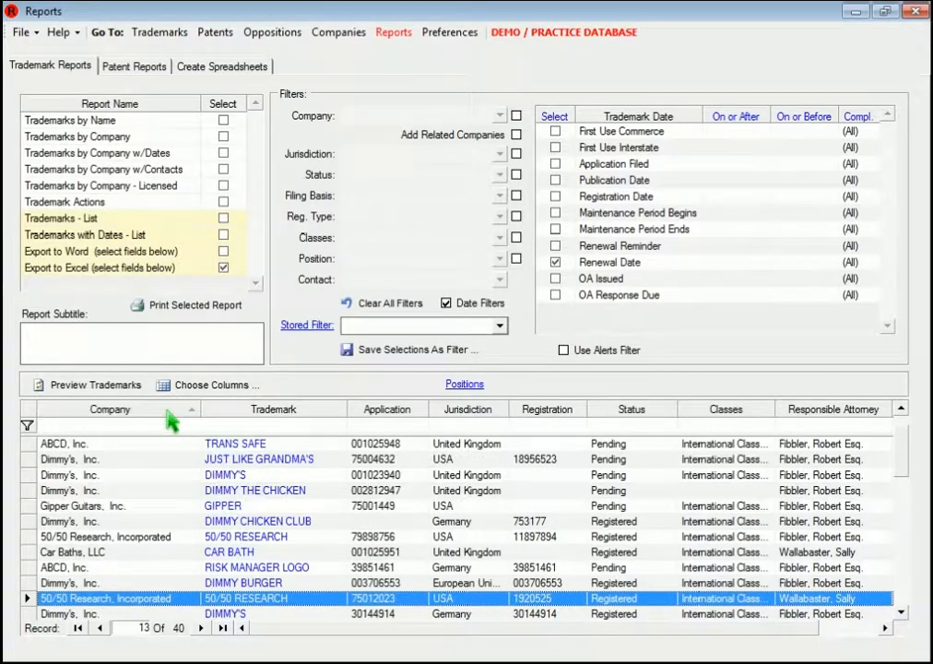
pyautogui.click(293, 414)
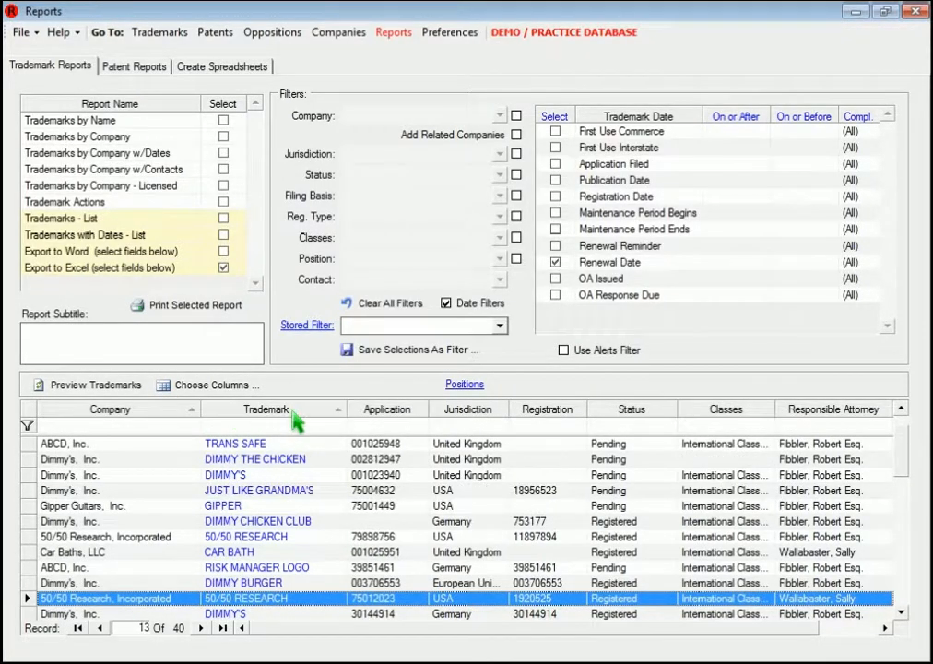
# Step: Filter the trademarks by the Responsible Attorney position and the first listed attorney, and refresh the preview
pyautogui.click(517, 258)
pyautogui.moveTo(508, 296); pyautogui.dragTo(507, 313)
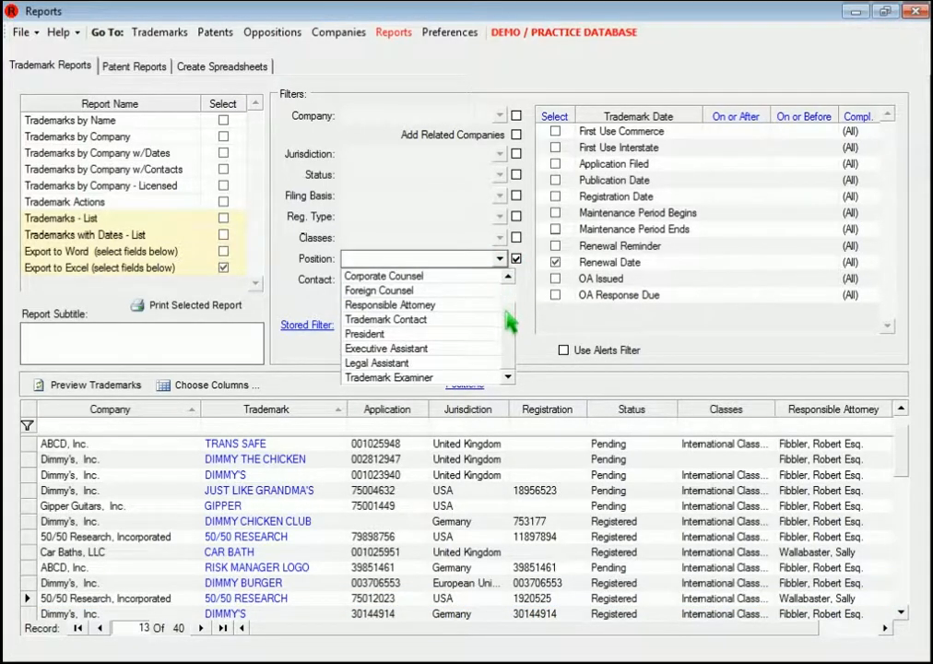
pyautogui.click(474, 305)
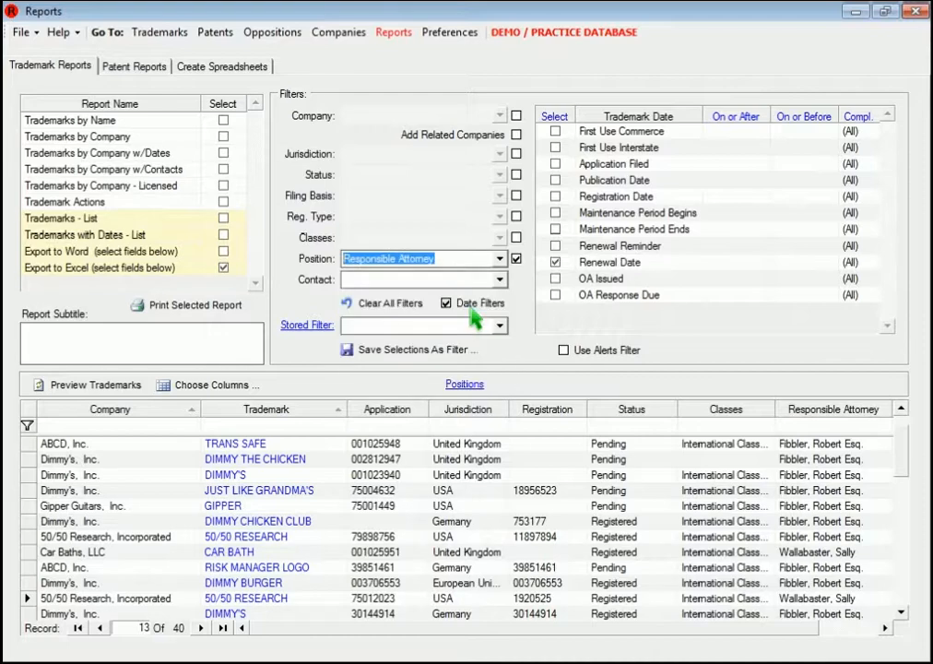
pyautogui.click(502, 281)
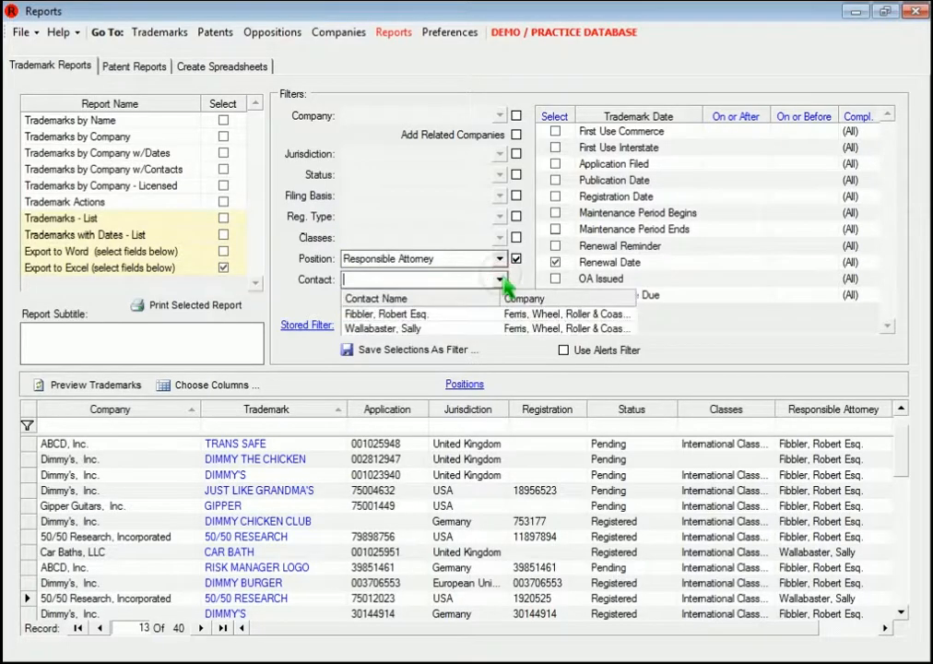
pyautogui.click(443, 313)
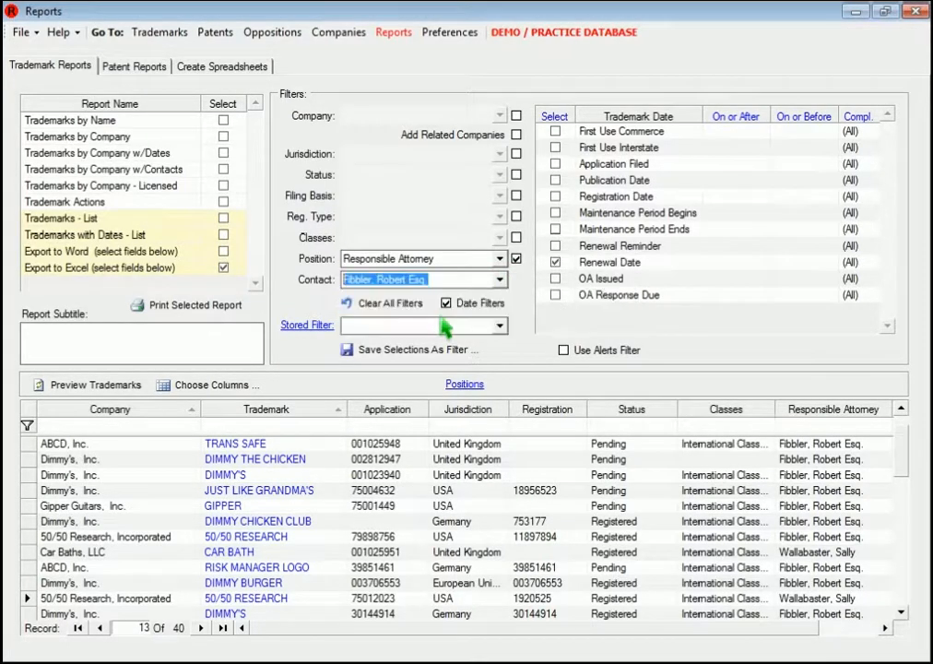
pyautogui.click(138, 387)
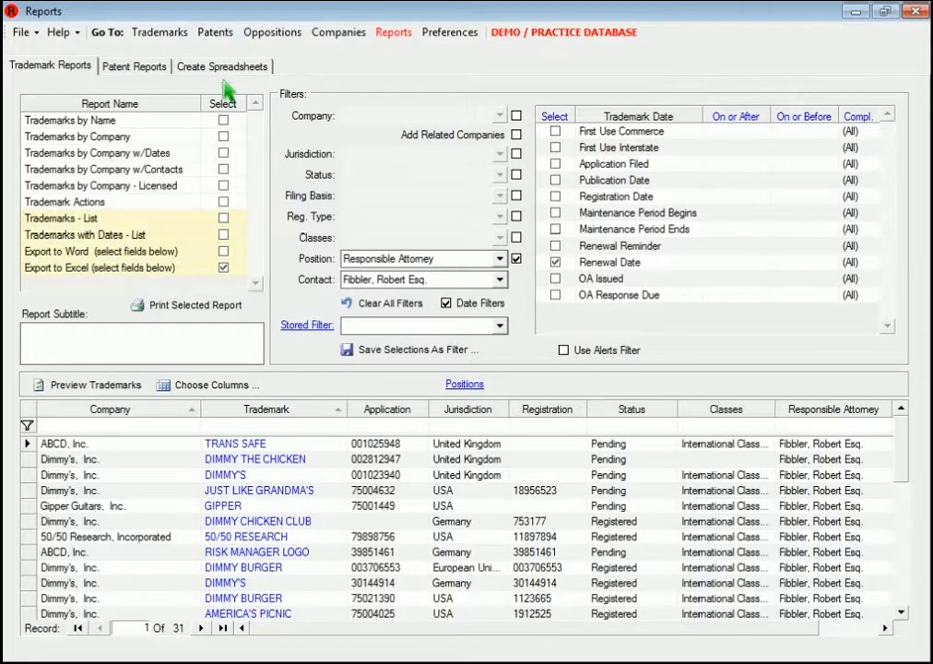
# Step: Load the filtered trademarks into the blank spreadsheet starting at cell B3
pyautogui.click(182, 65)
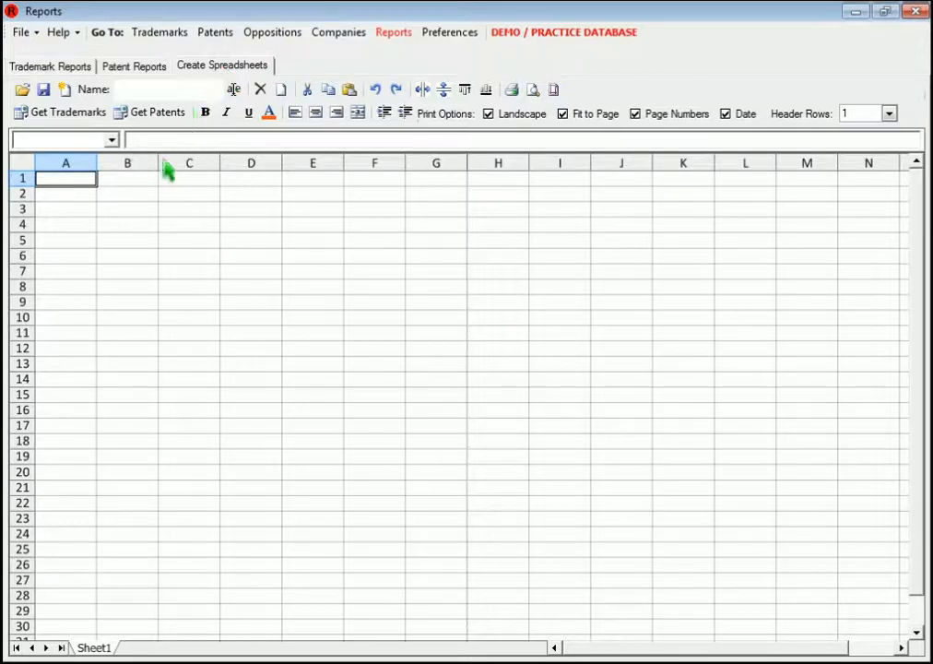
pyautogui.click(131, 212)
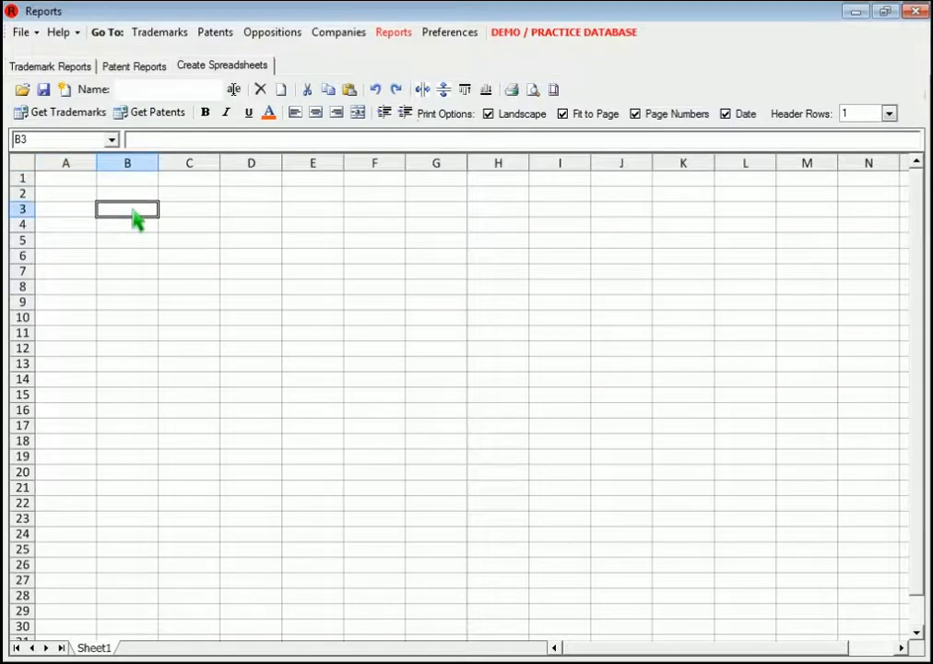
pyautogui.click(80, 118)
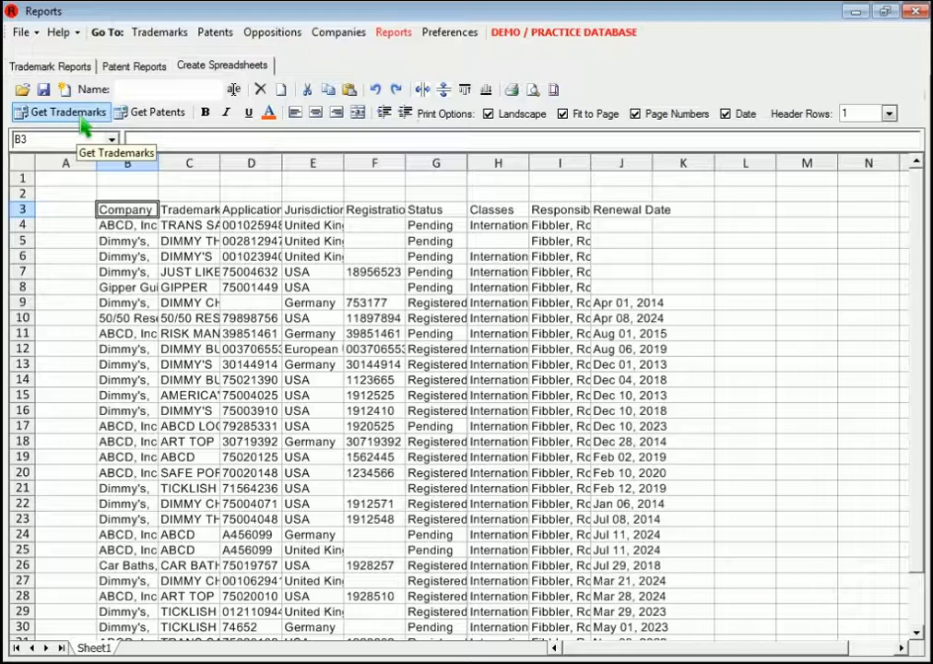
# Step: Rename the sheet with the attorney's last name followed by "Trademarks"
pyautogui.click(191, 92)
pyautogui.write('Fibbler Trademarks')
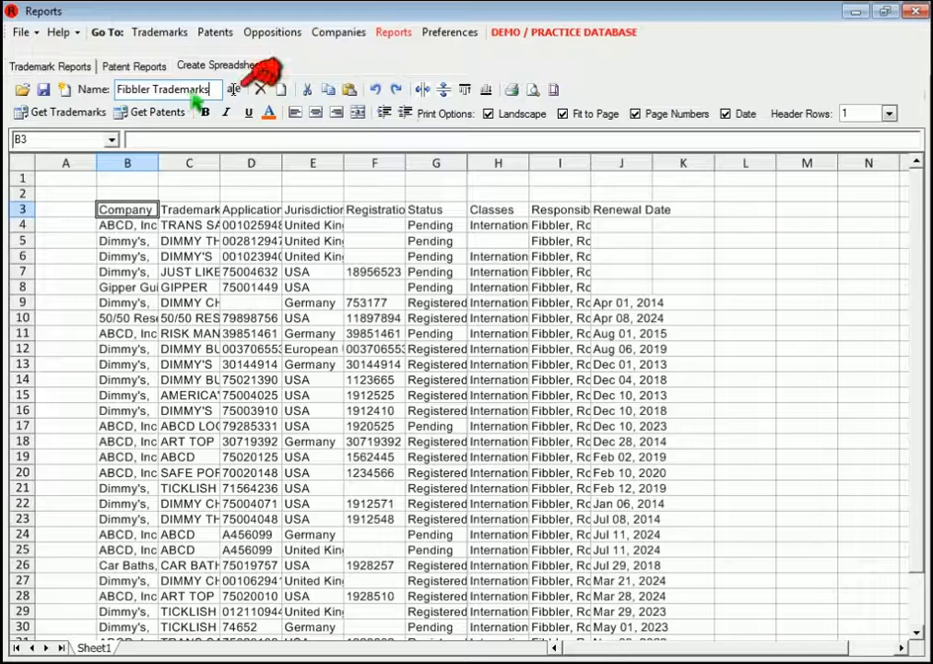
pyautogui.click(234, 90)
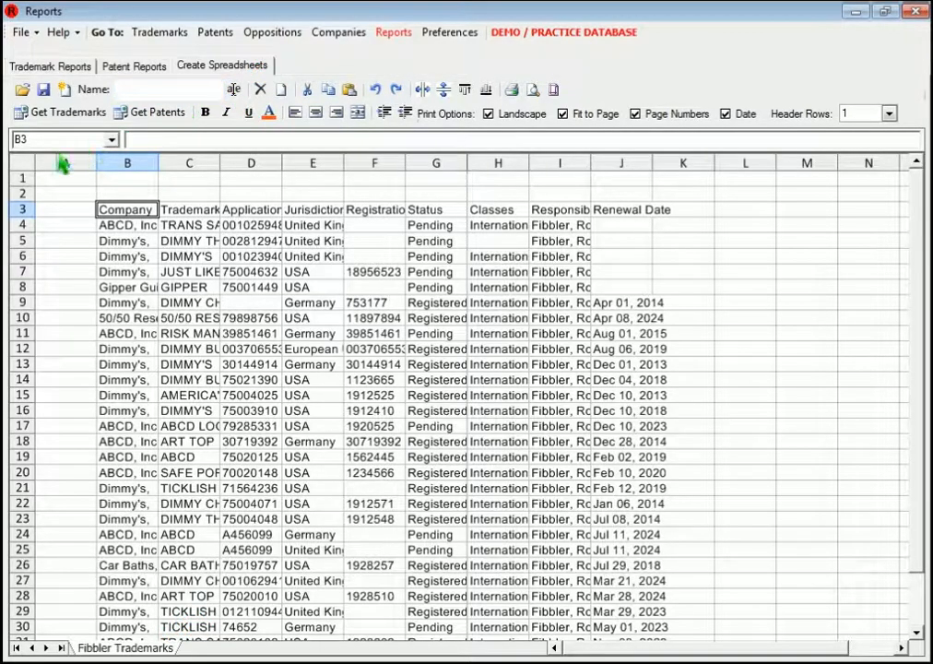
# Step: Autofit all columns of the sheet and resize them together to one uniform width, narrower than the autofitted Classes column
pyautogui.click(30, 166)
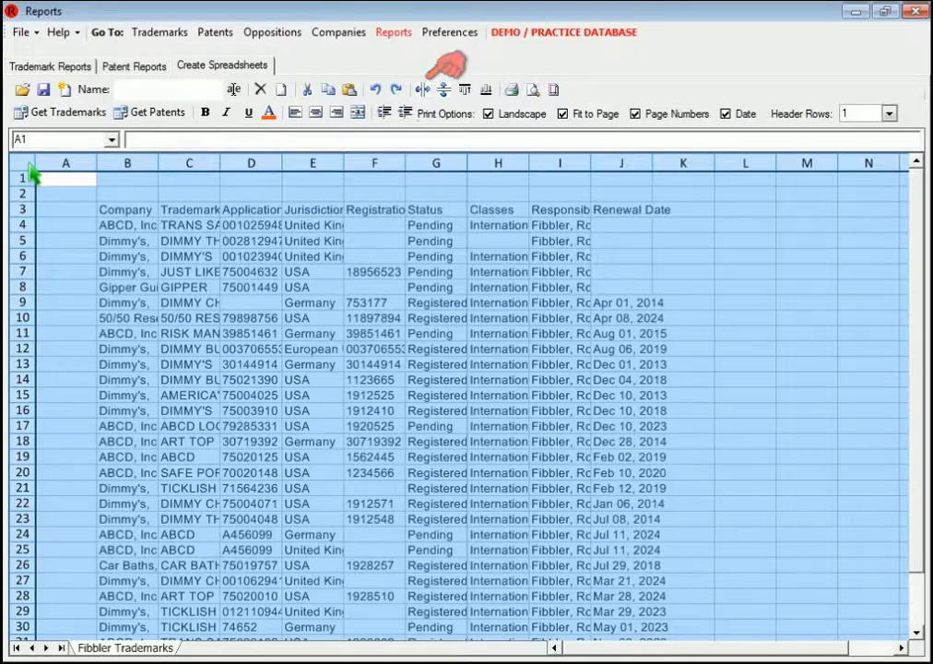
pyautogui.click(423, 91)
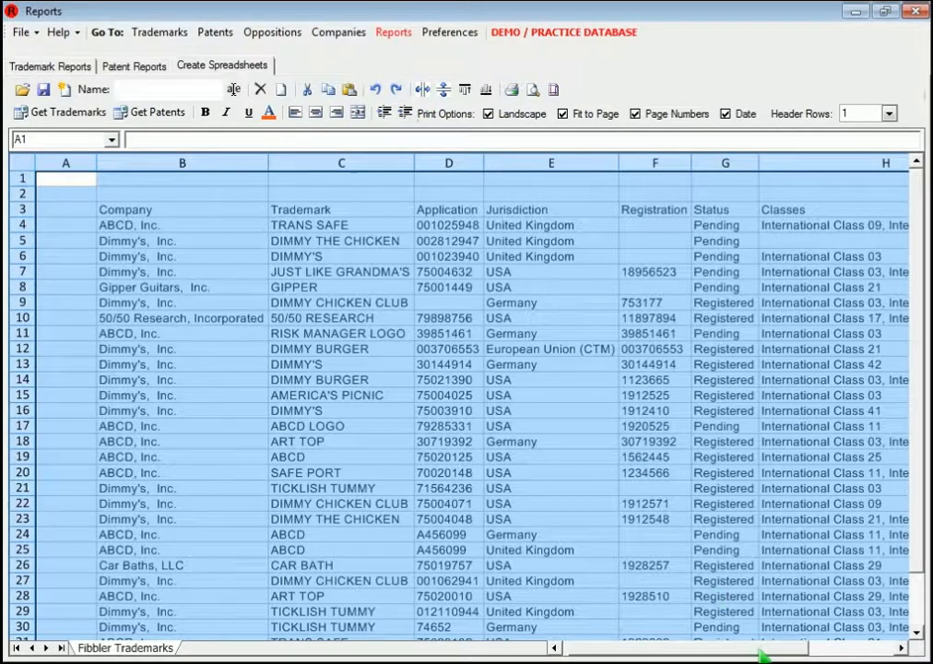
pyautogui.moveTo(766, 659); pyautogui.dragTo(802, 658)
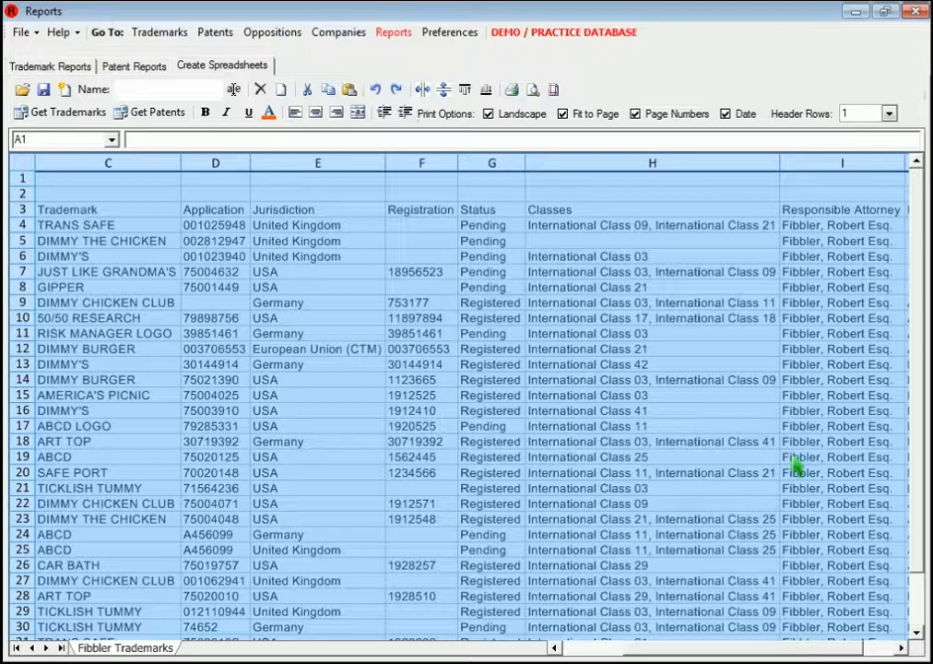
pyautogui.moveTo(780, 175); pyautogui.dragTo(674, 179)
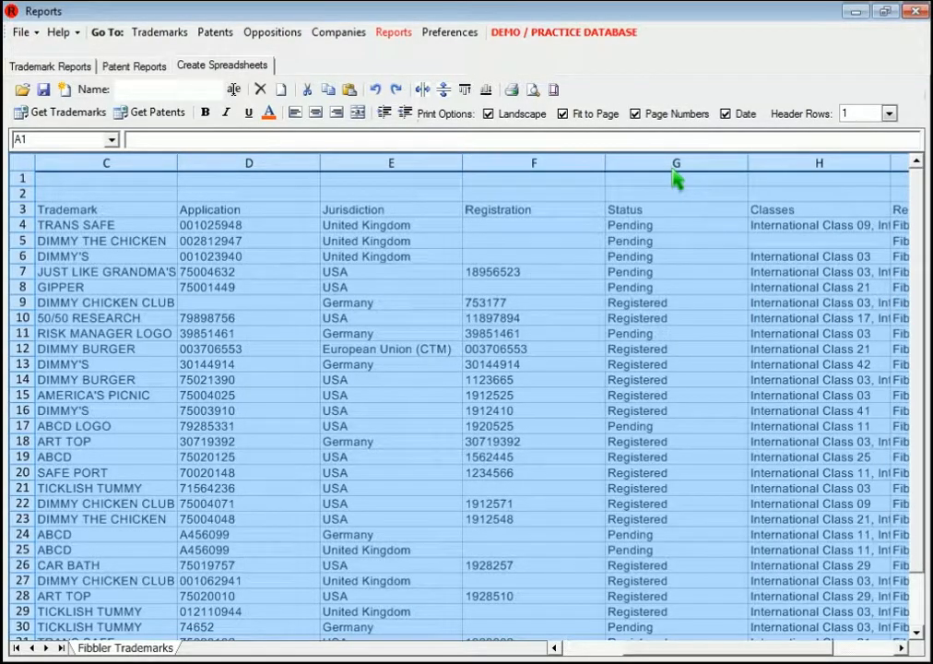
# Step: Wrap the text in the Classes column H and align the contents of all cells to the top
pyautogui.click(815, 170)
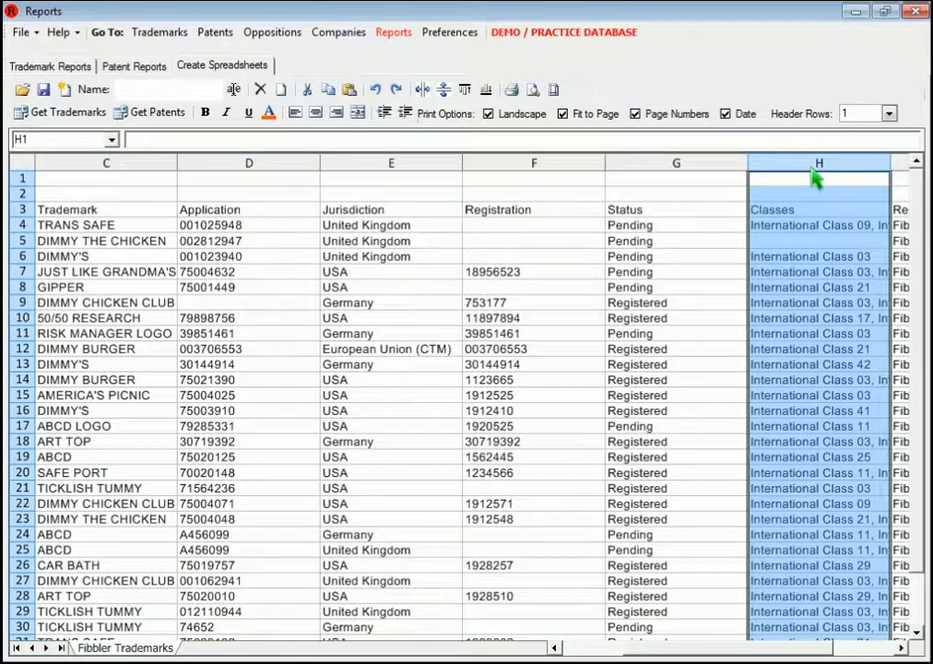
pyautogui.click(444, 90)
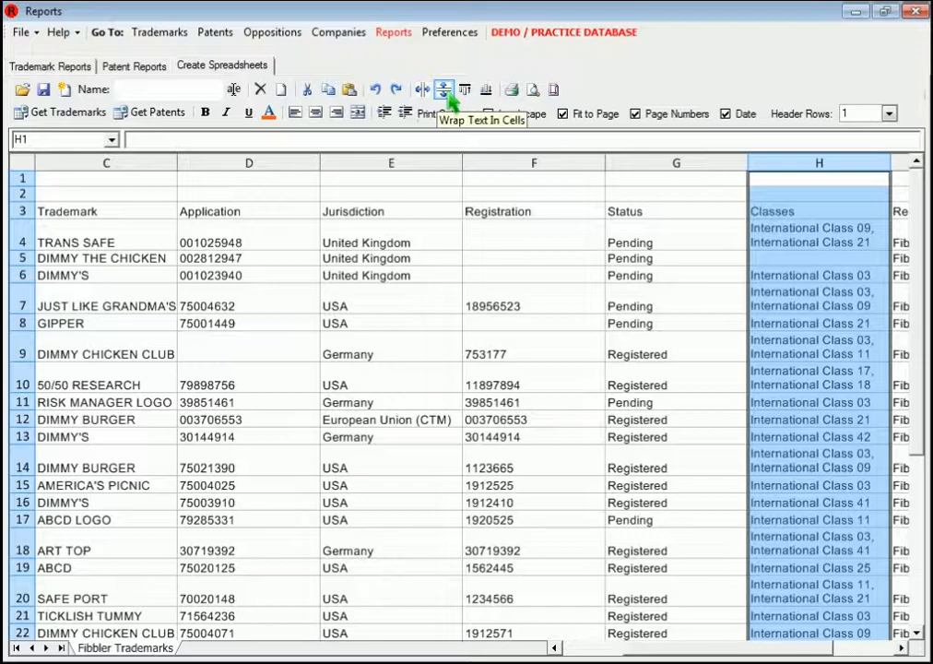
pyautogui.moveTo(685, 648); pyautogui.dragTo(634, 648)
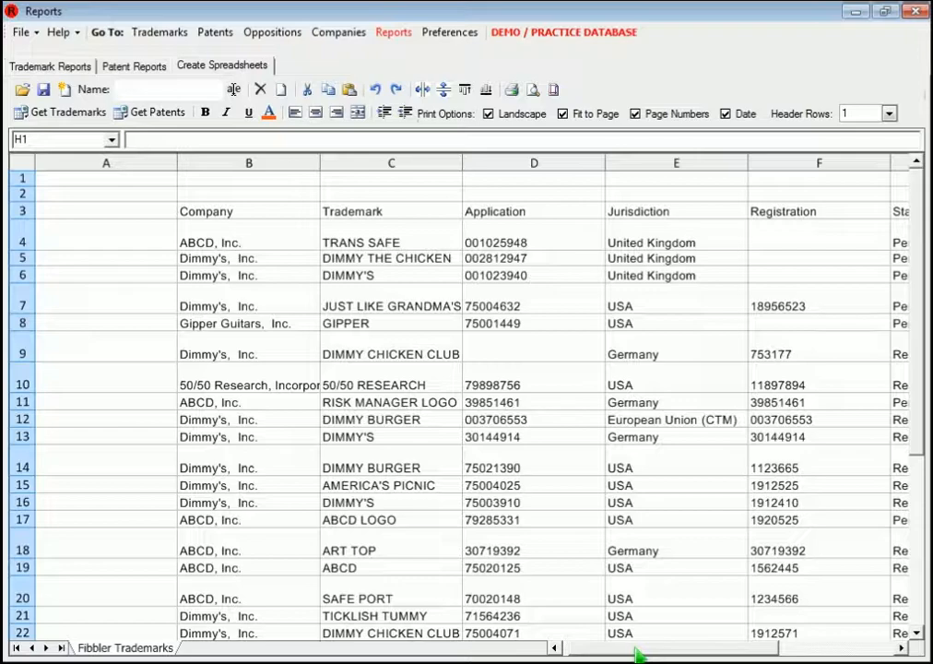
pyautogui.click(33, 172)
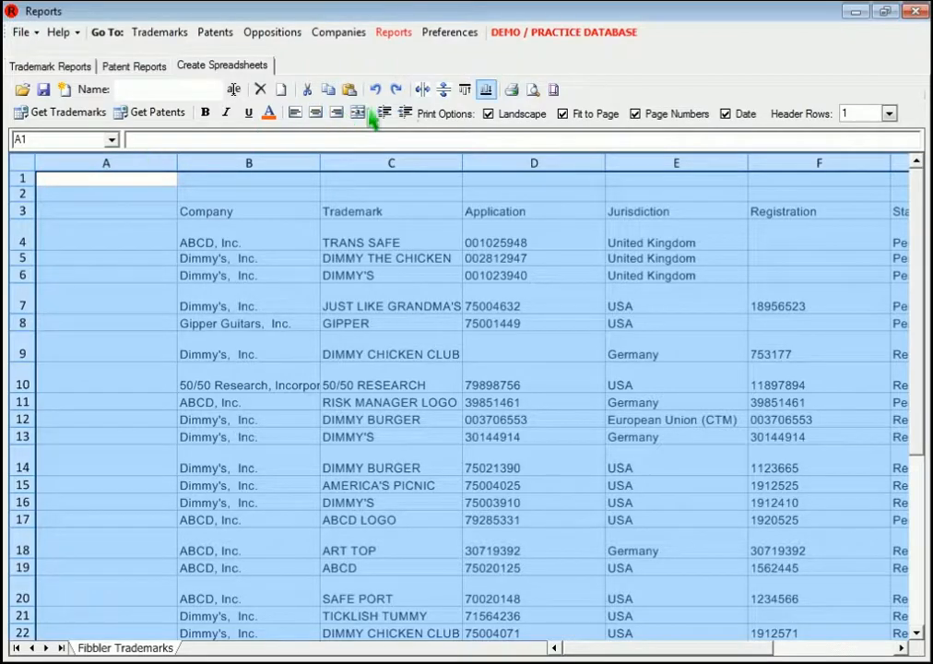
pyautogui.click(466, 91)
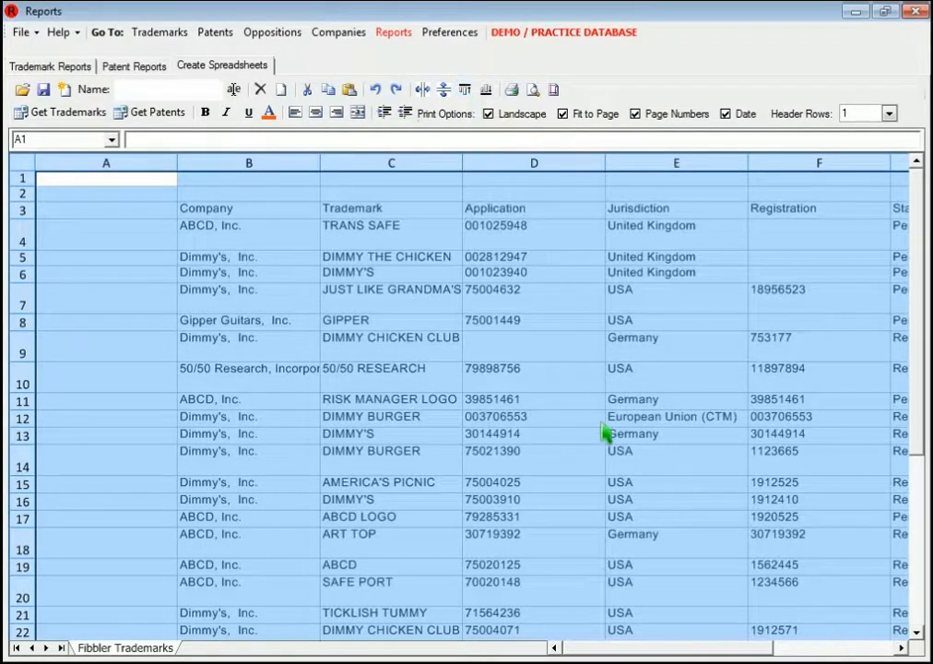
# Step: Narrow the empty column A and enter the title "Trademarks - " followed by the attorney's full name in cell A1
pyautogui.moveTo(708, 650); pyautogui.dragTo(630, 648)
pyautogui.click(188, 194)
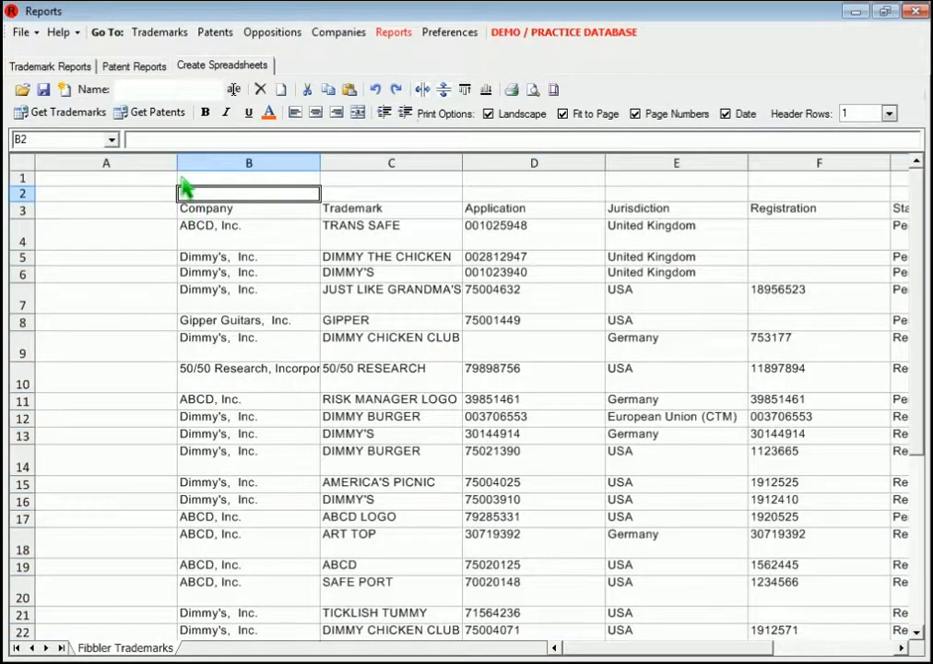
pyautogui.moveTo(120, 168); pyautogui.dragTo(100, 177)
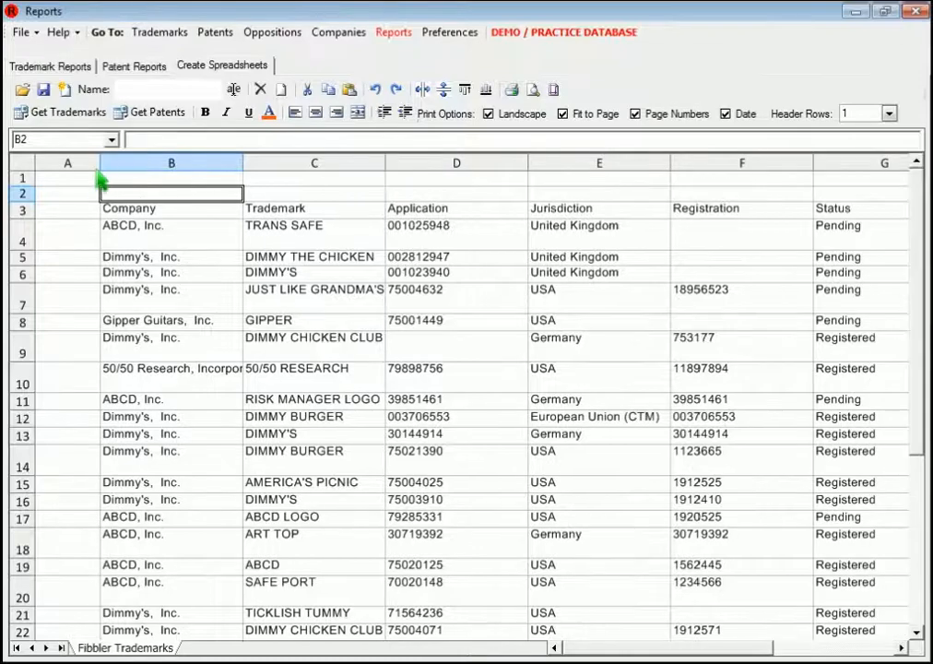
pyautogui.click(79, 182)
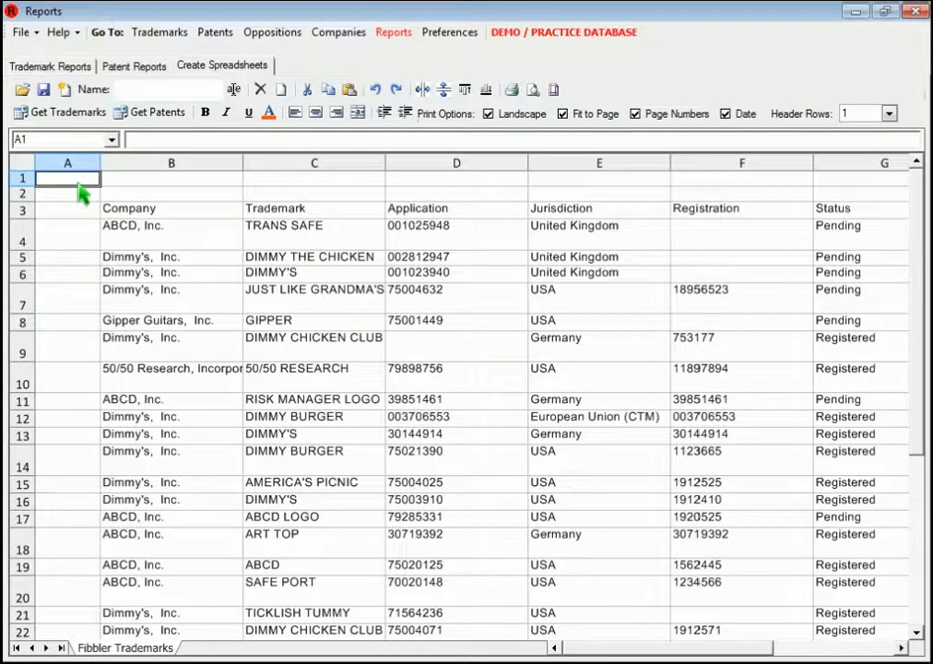
pyautogui.write('Trademarks - Robert Fibbler')
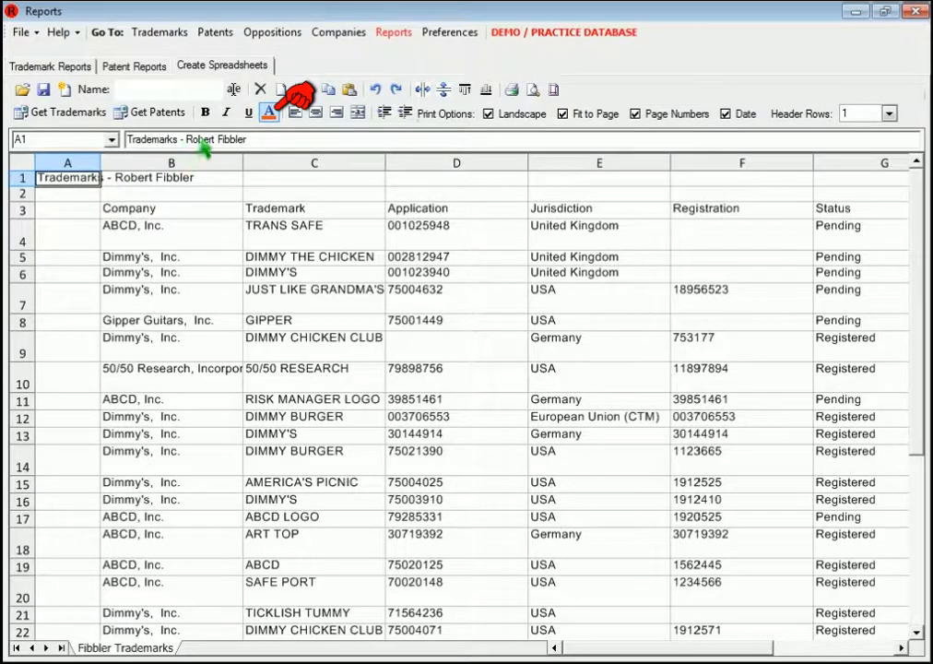
# Step: Format the title in cell A1 as bold at font size 14
pyautogui.click(269, 116)
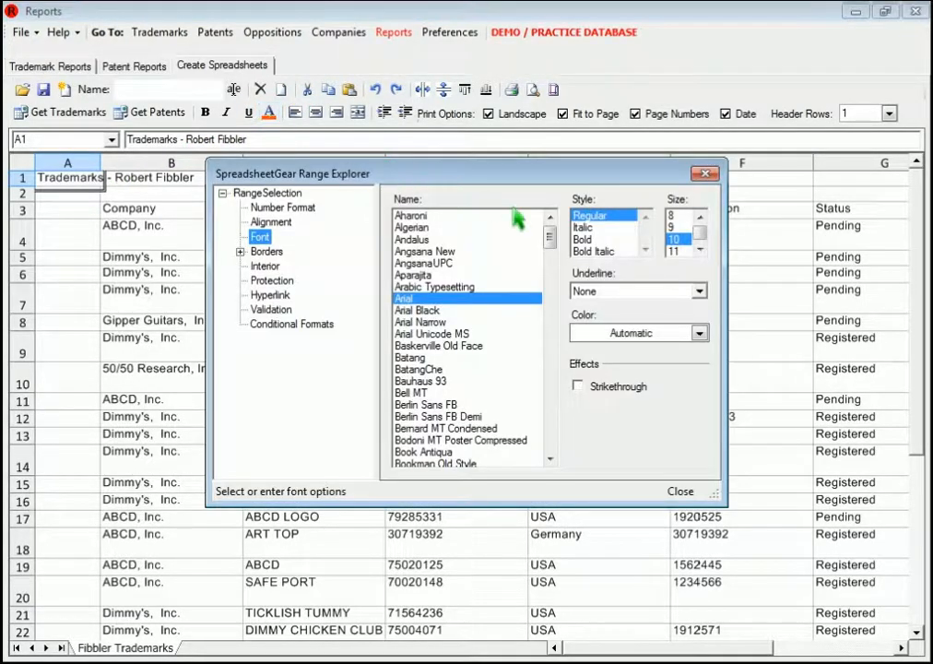
pyautogui.click(584, 238)
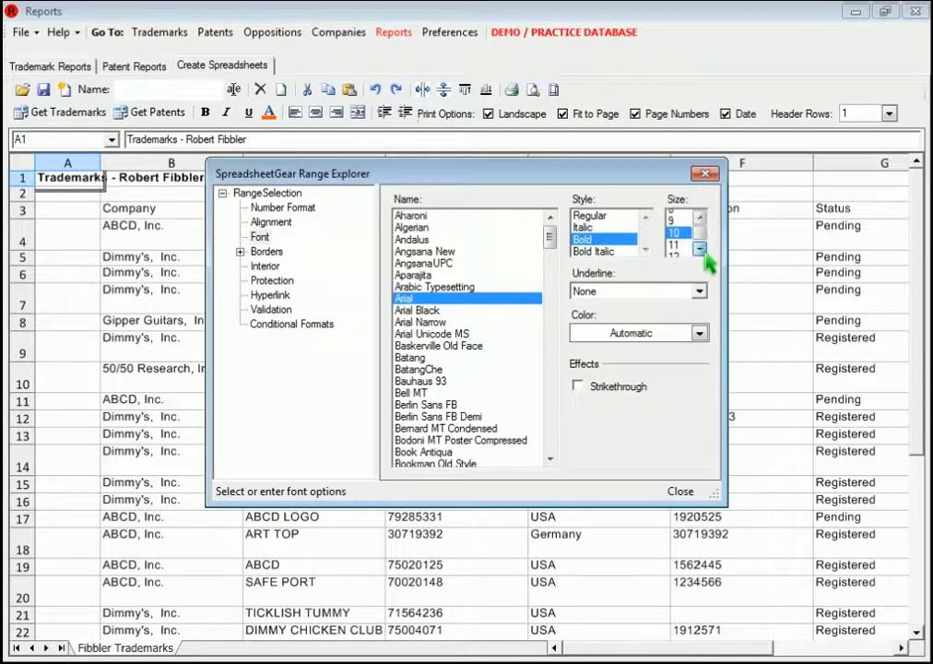
pyautogui.click(700, 250)
pyautogui.click(699, 249)
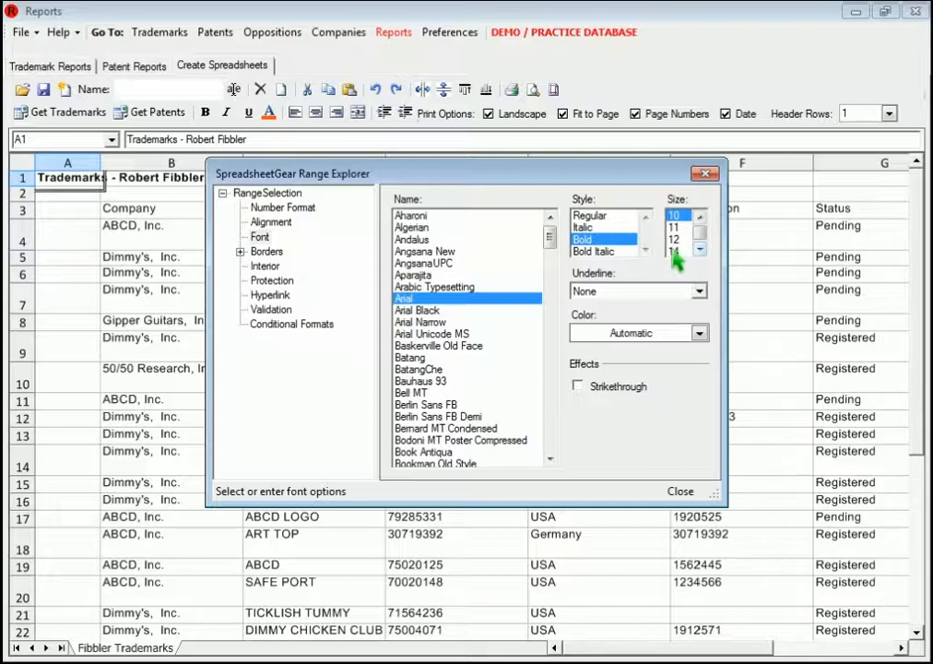
pyautogui.click(676, 251)
pyautogui.click(679, 490)
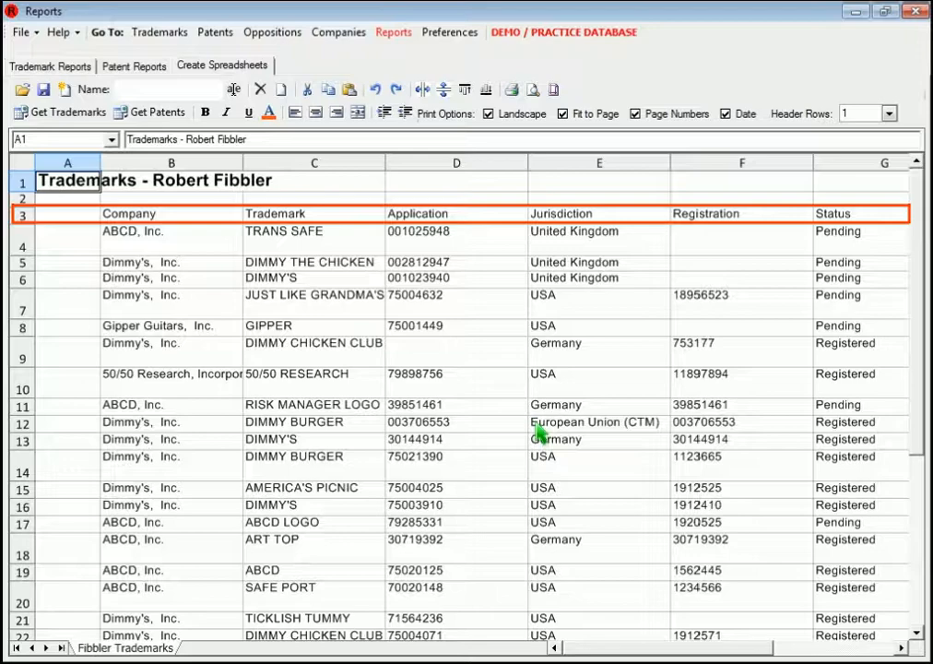
# Step: Make the header row 3 bold and autofit the widths of the columns from Company through Status
pyautogui.click(26, 214)
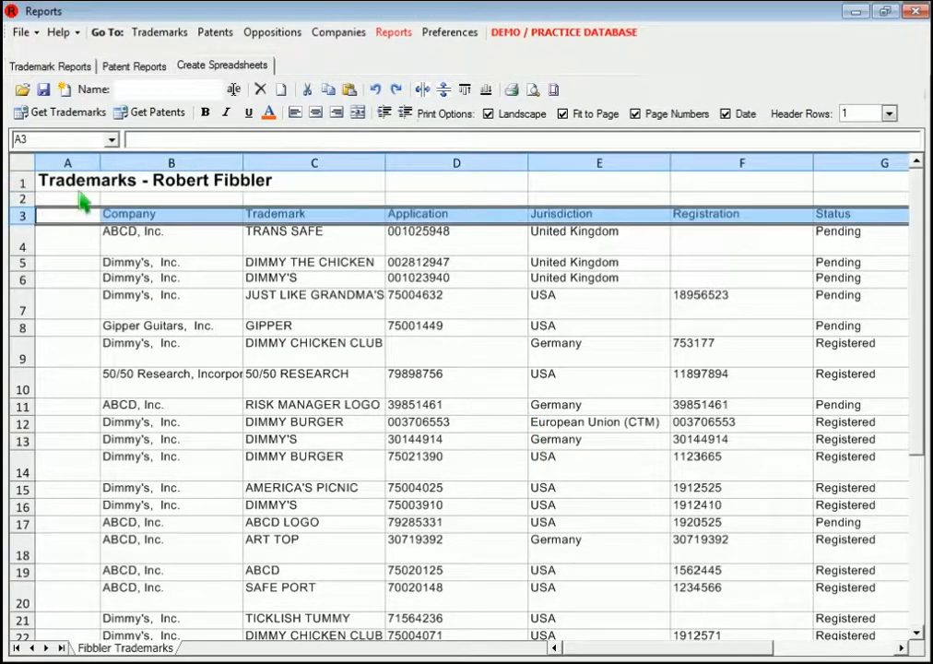
pyautogui.click(205, 111)
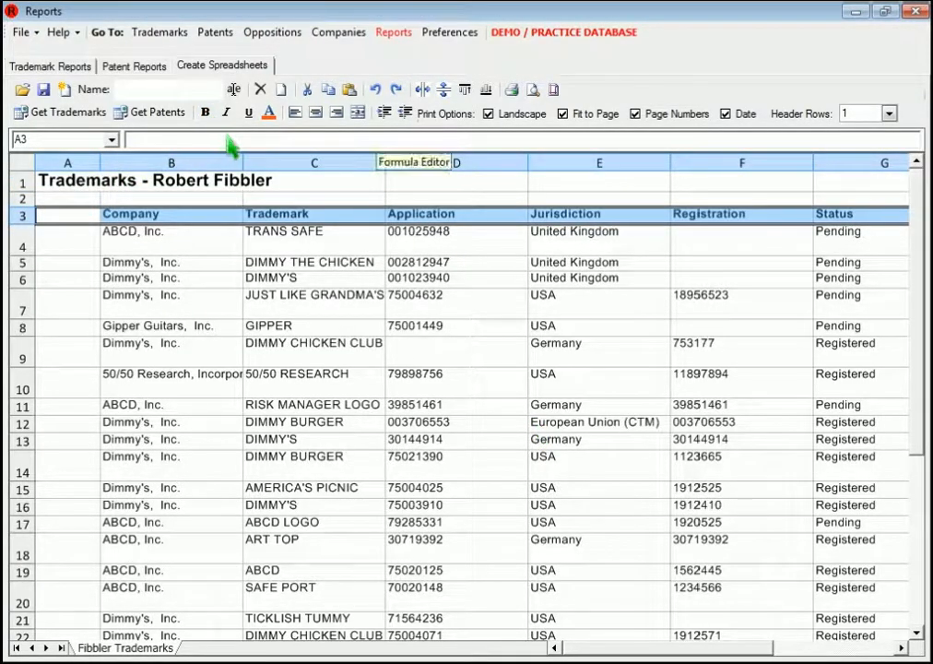
pyautogui.doubleClick(244, 163)
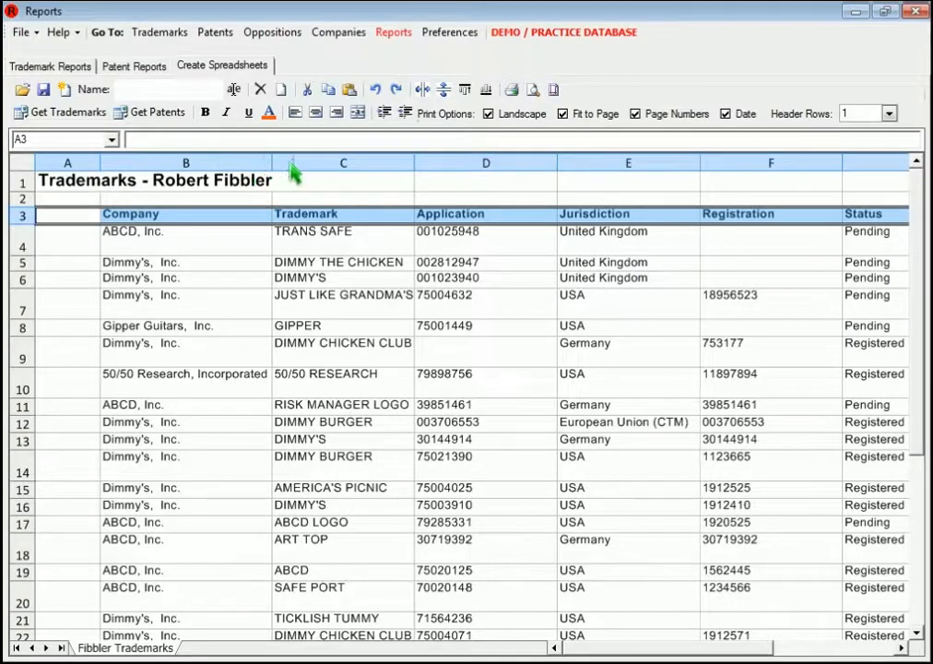
pyautogui.doubleClick(415, 166)
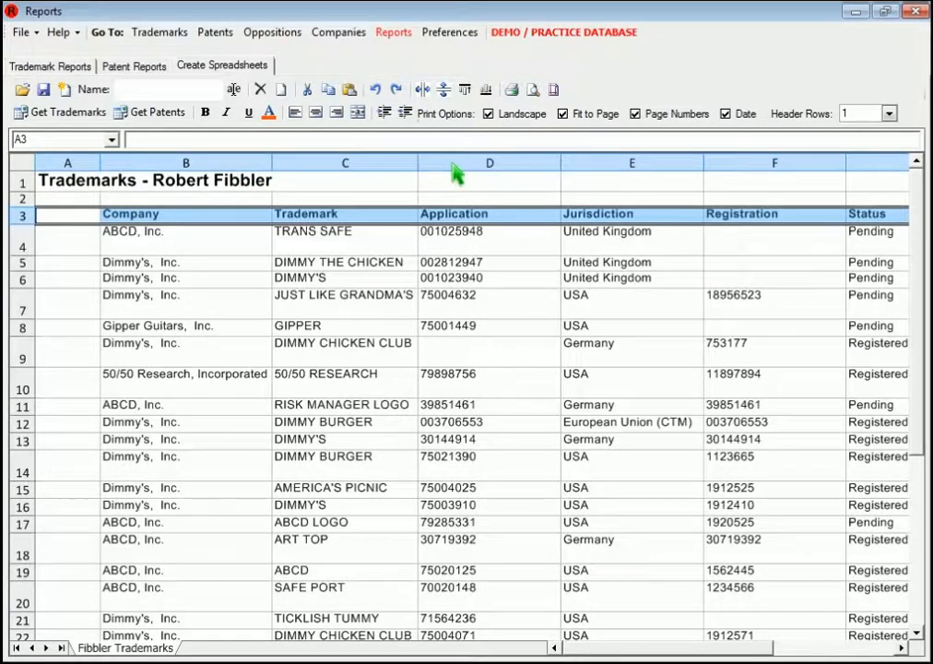
pyautogui.doubleClick(562, 166)
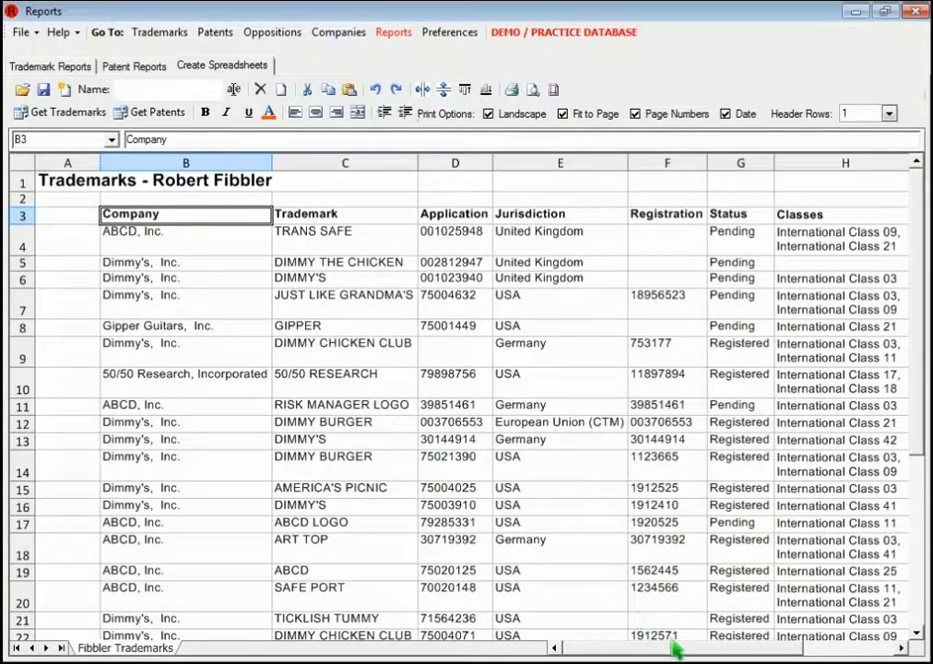
# Step: Apply thin solid inside borders to the table from B3 through J32 and narrow the empty column A slightly
pyautogui.moveTo(677, 646); pyautogui.dragTo(885, 604)
pyautogui.click(918, 601)
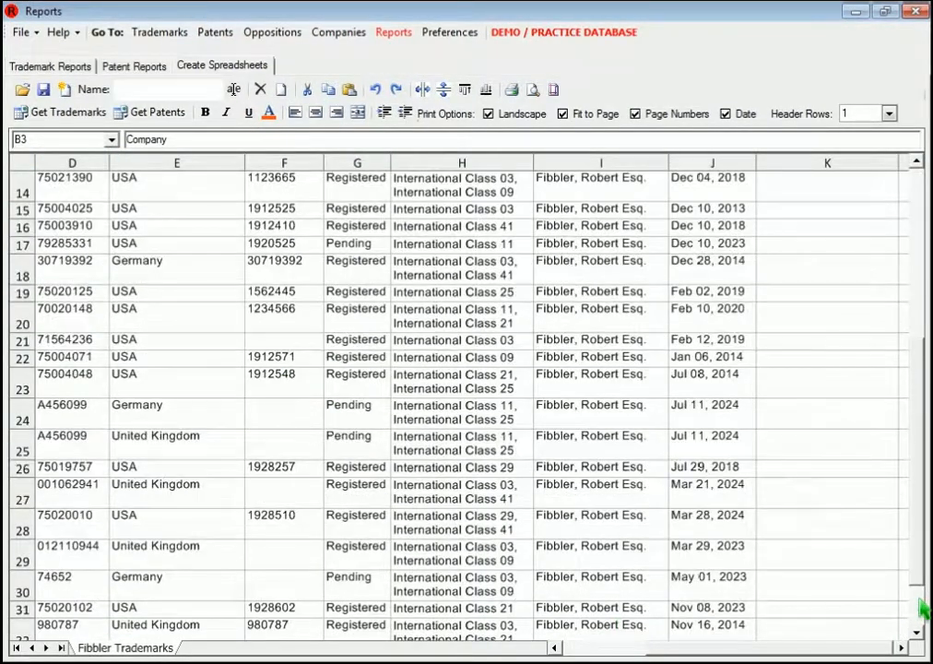
pyautogui.keyDown('shift'); pyautogui.click(721, 637); pyautogui.keyUp('shift')
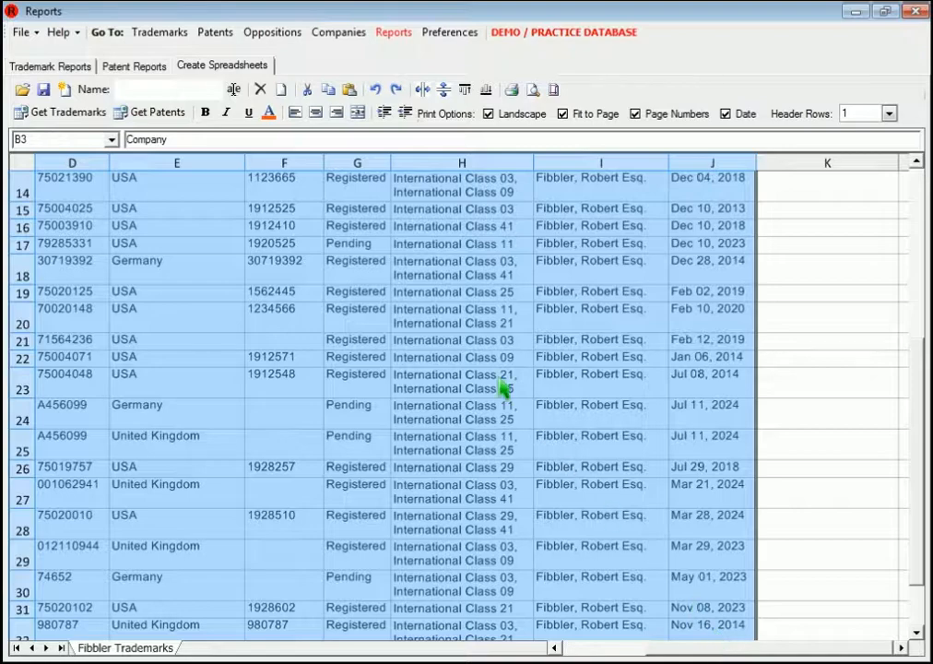
pyautogui.click(268, 113)
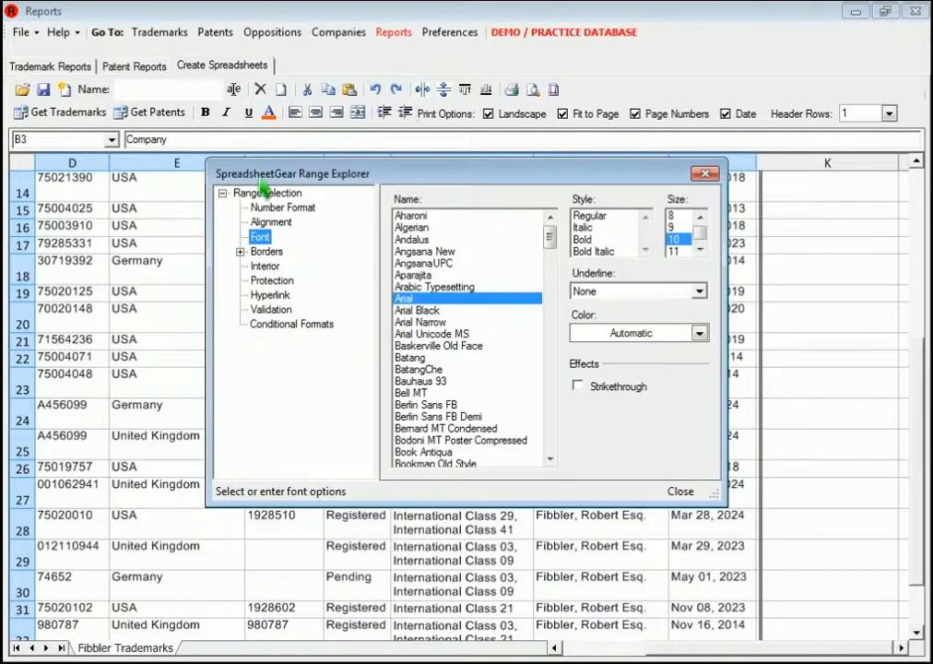
pyautogui.click(243, 253)
pyautogui.click(280, 281)
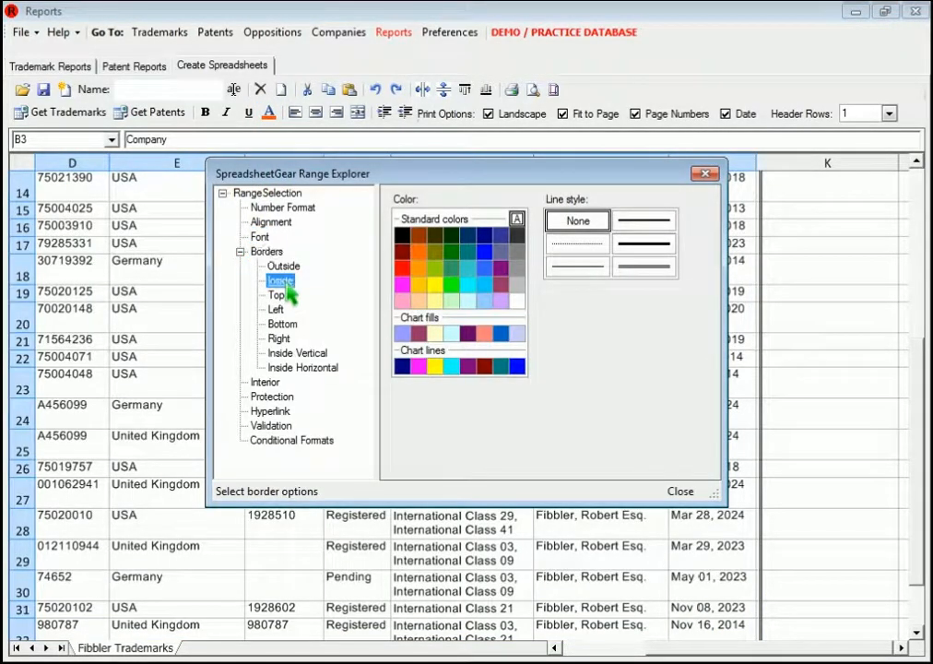
pyautogui.click(502, 273)
pyautogui.click(574, 274)
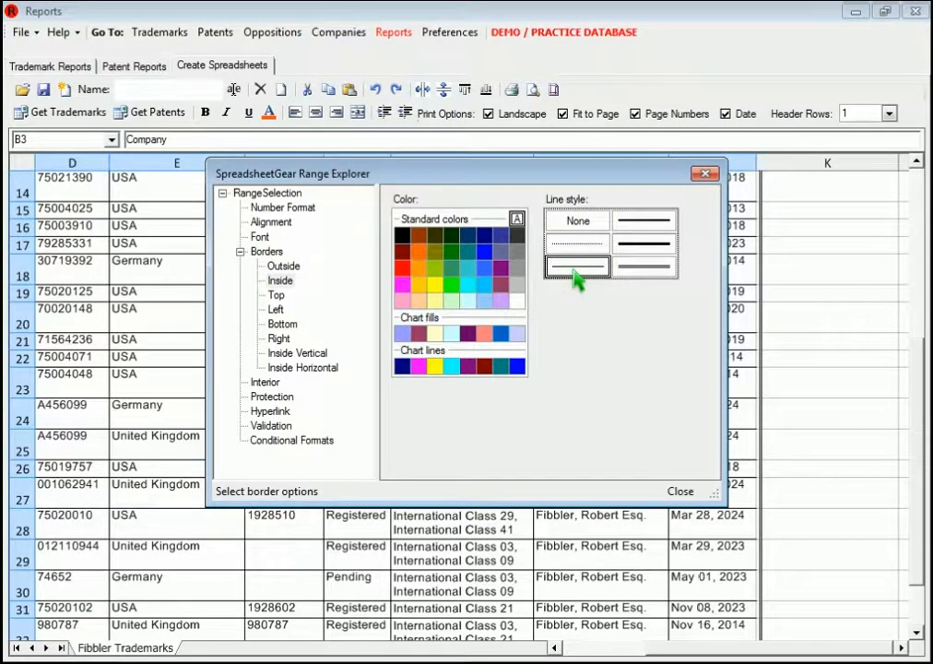
pyautogui.click(682, 491)
pyautogui.moveTo(100, 164); pyautogui.dragTo(90, 165)
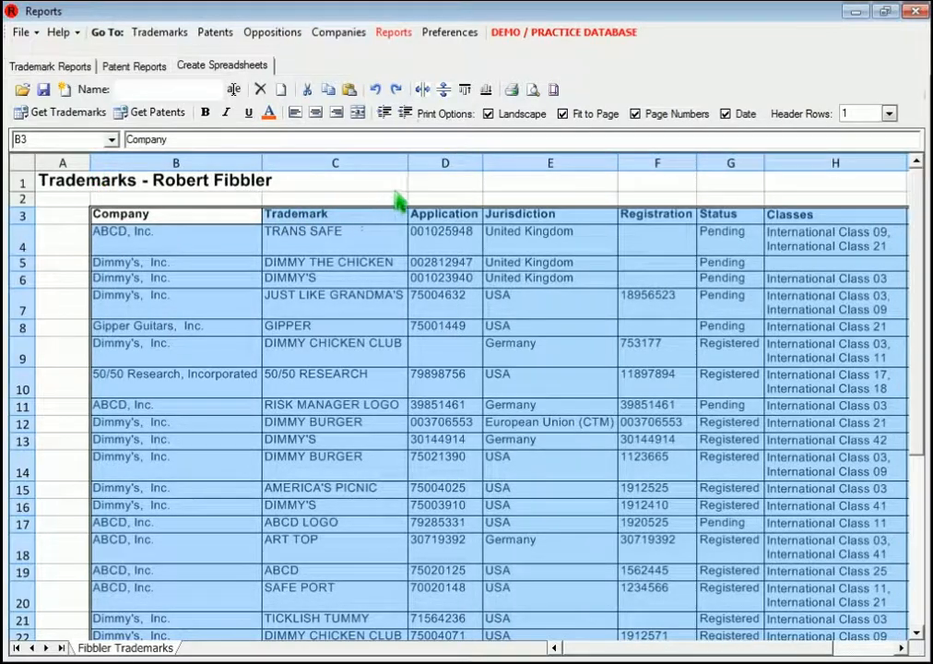
pyautogui.click(424, 184)
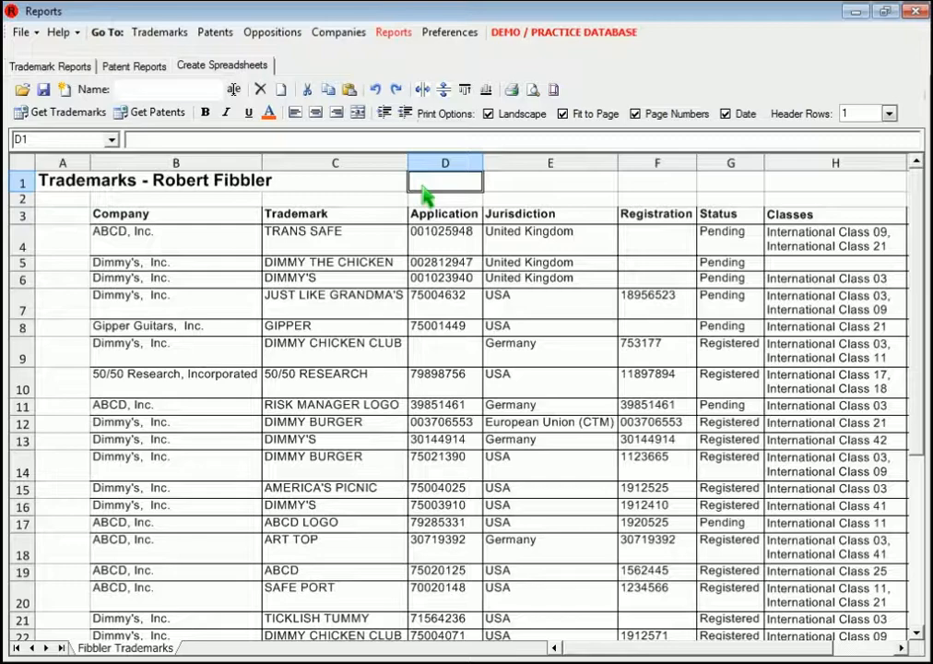
pyautogui.rightClick(423, 187)
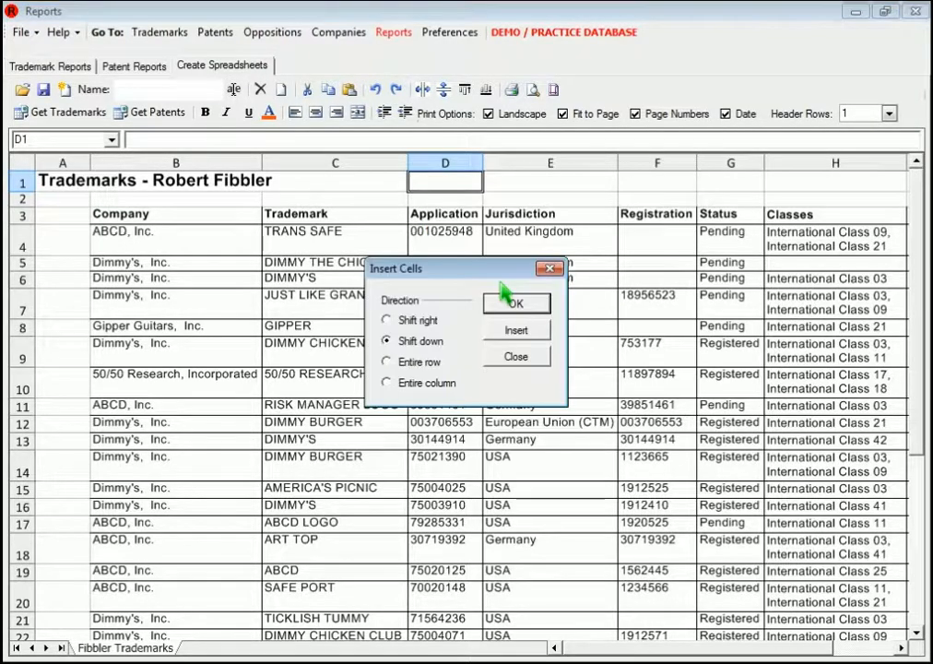
pyautogui.click(518, 357)
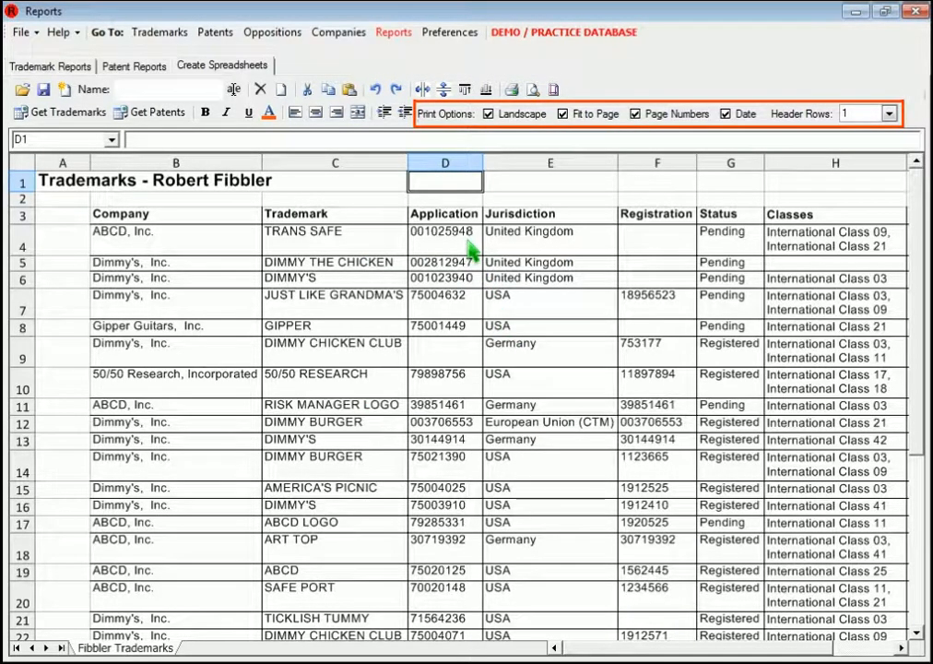
# Step: Compare the print preview of the report with Fit to Page turned off and turned back on
pyautogui.click(563, 115)
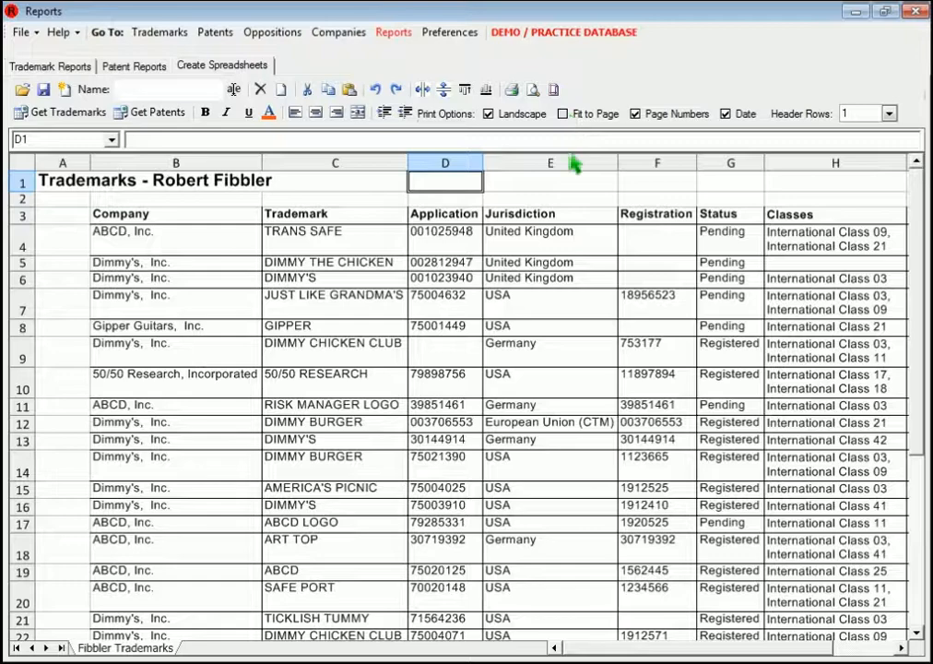
pyautogui.click(533, 90)
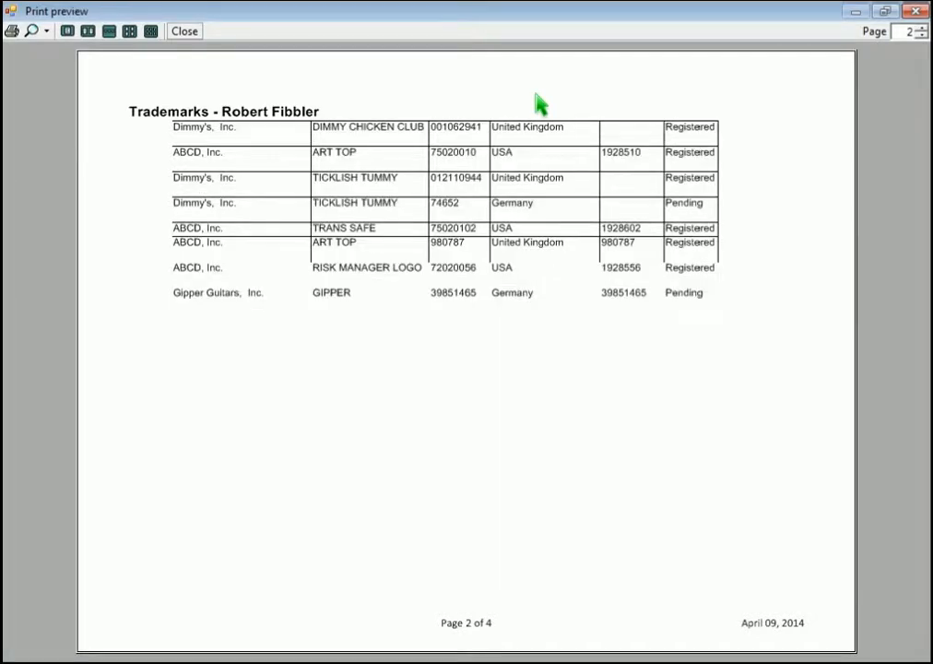
pyautogui.click(186, 37)
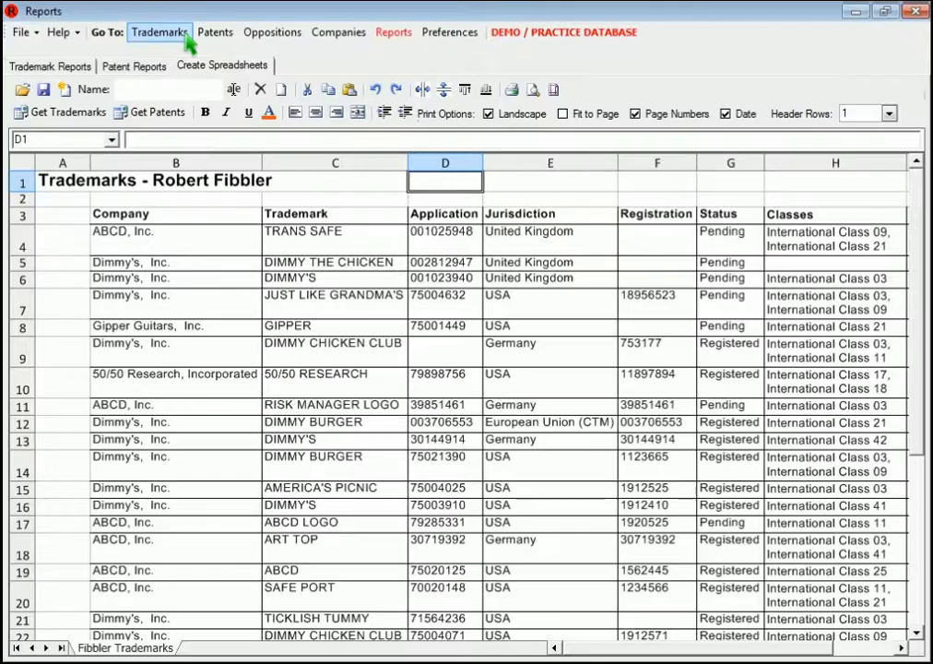
pyautogui.click(577, 116)
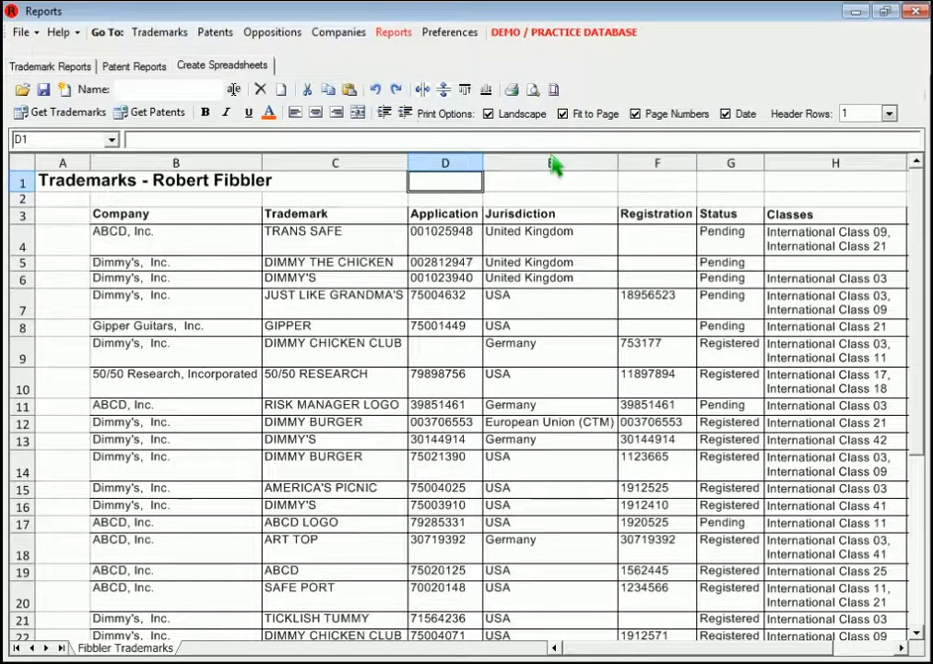
pyautogui.click(535, 90)
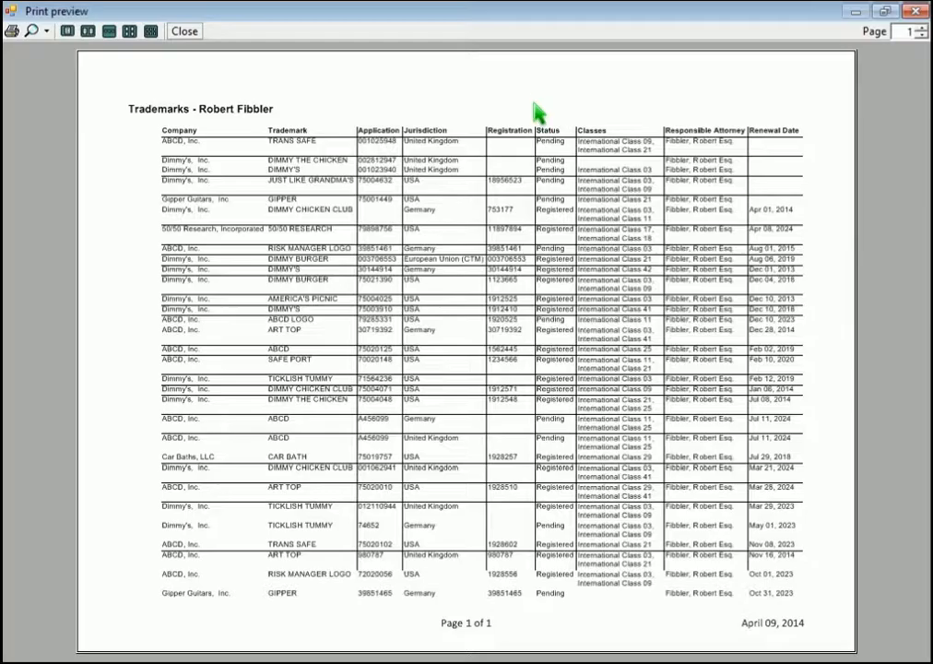
pyautogui.click(180, 33)
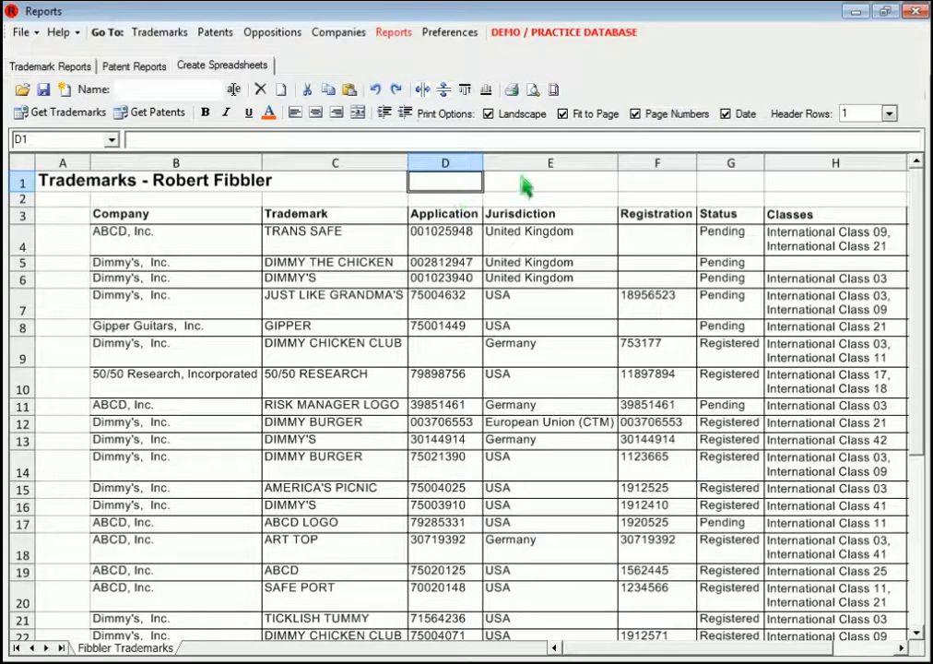
# Step: Set the number of printed header rows to 3 and check pages 1 to 3 in the print preview
pyautogui.click(888, 113)
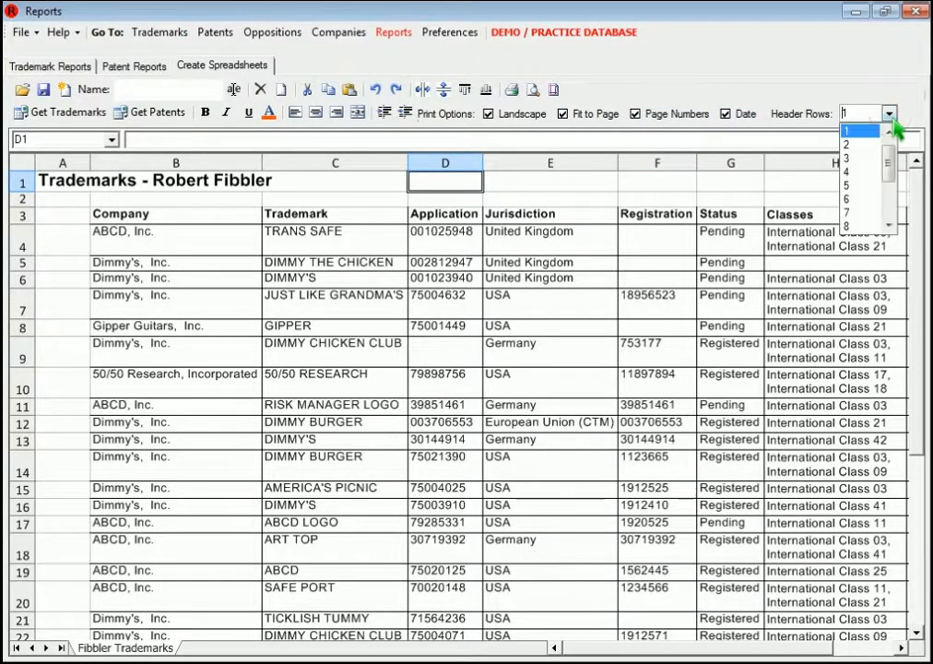
pyautogui.click(857, 159)
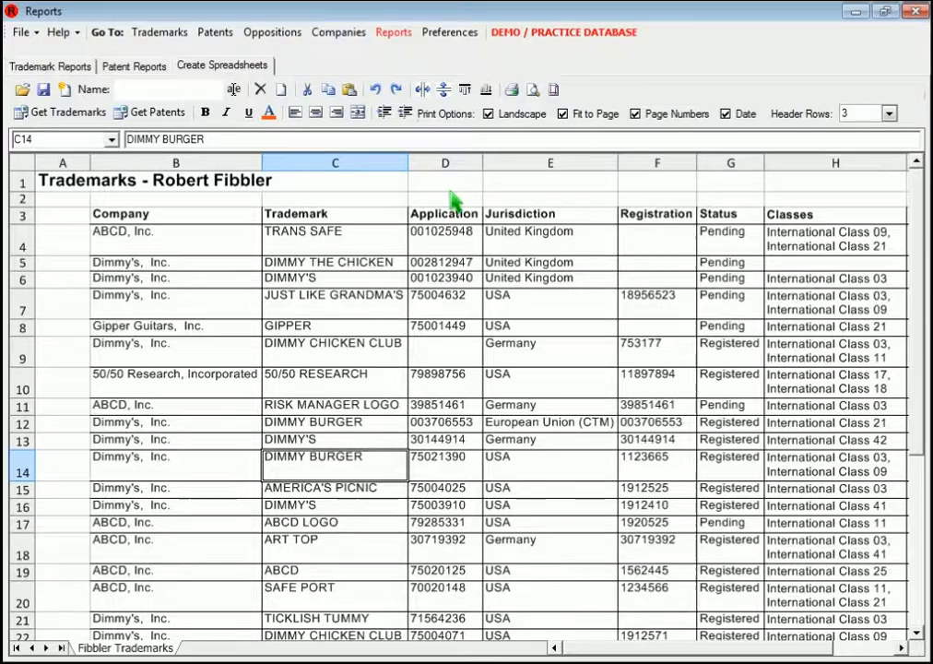
pyautogui.click(532, 90)
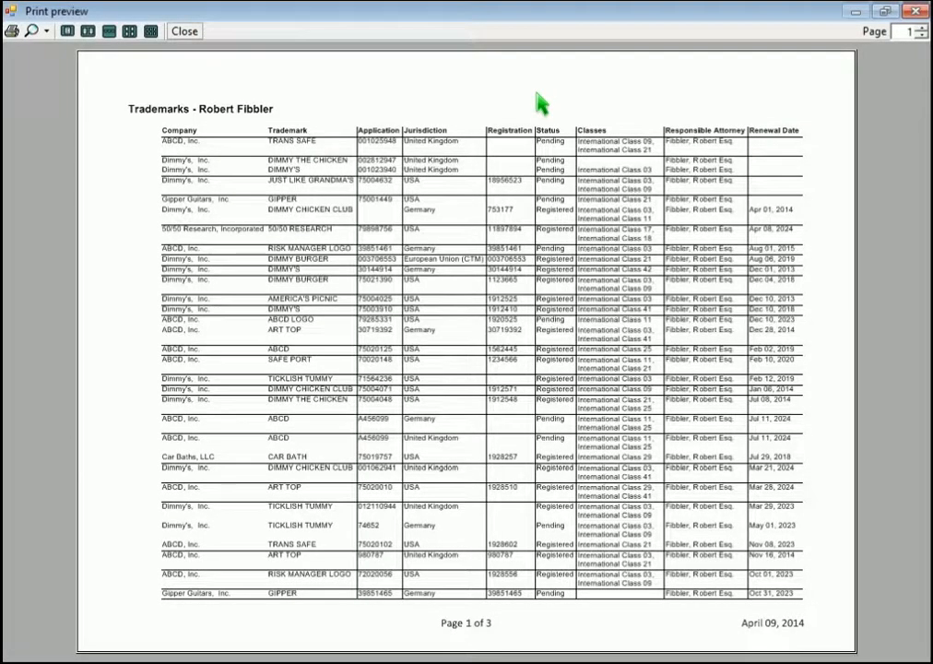
pyautogui.press('pagedown')
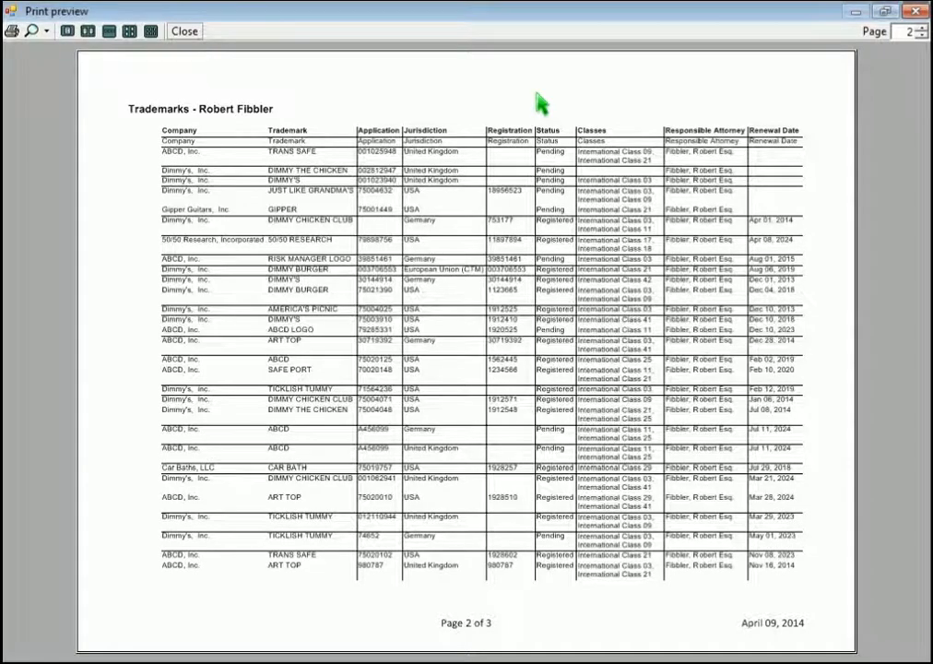
pyautogui.press('pagedown')
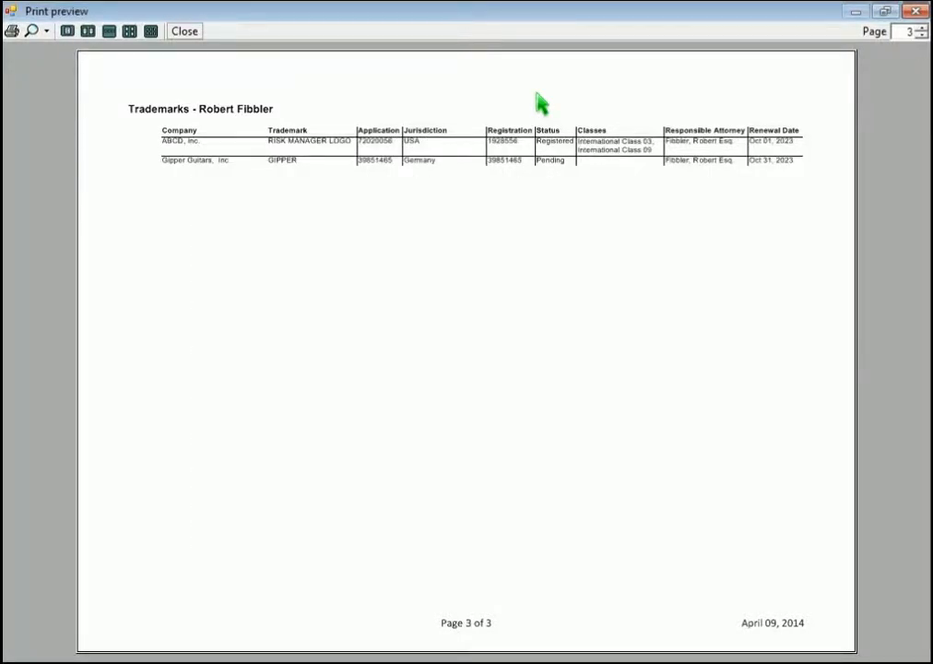
pyautogui.click(184, 31)
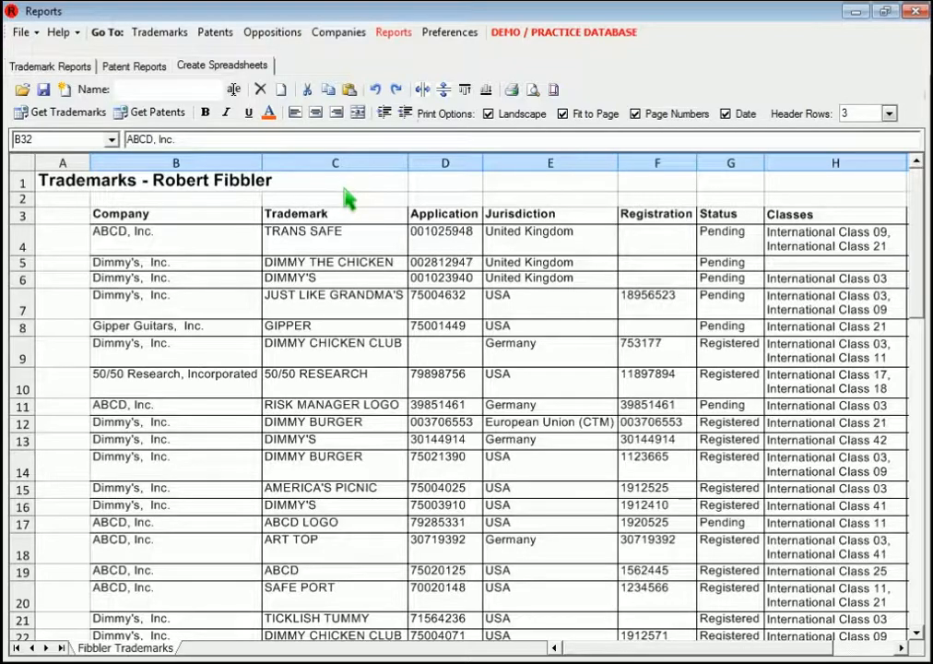
# Step: Save the spreadsheet as an Excel workbook (*.xls) in the Documents folder, named with the attorney's last name followed by "Trademarks"
pyautogui.click(72, 65)
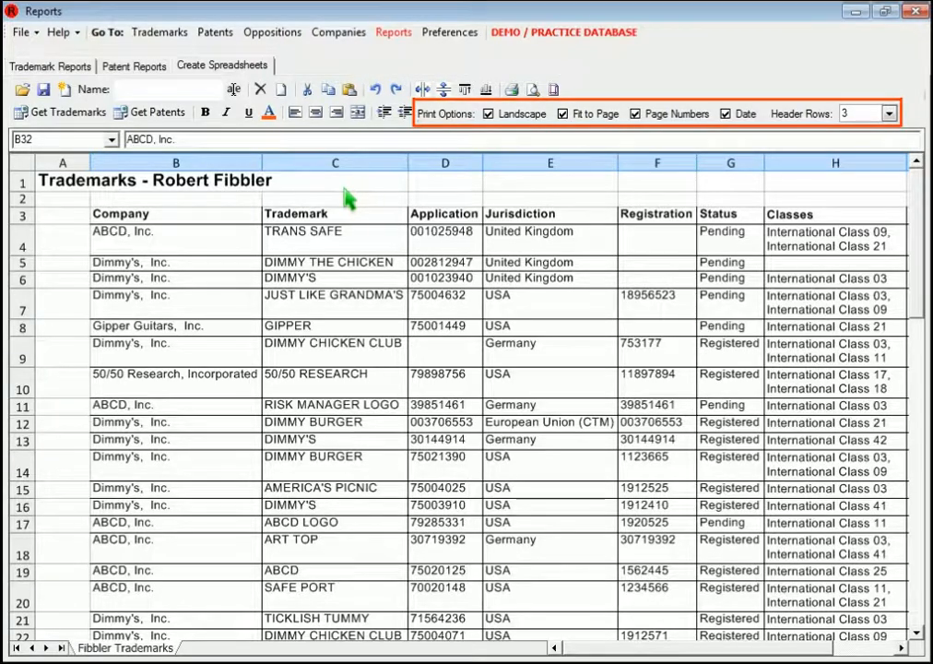
pyautogui.click(43, 90)
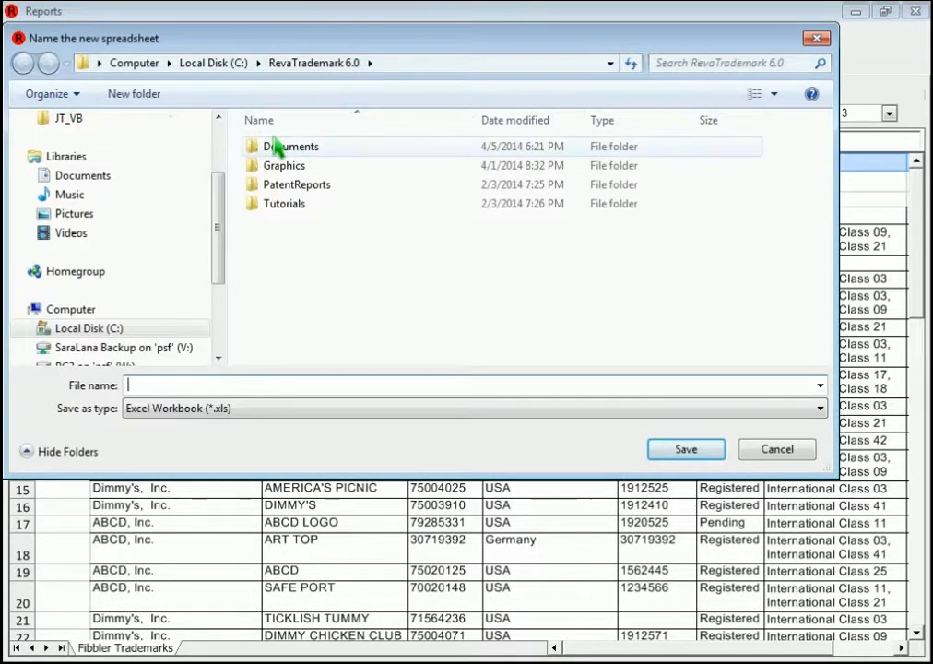
pyautogui.doubleClick(304, 146)
pyautogui.click(332, 388)
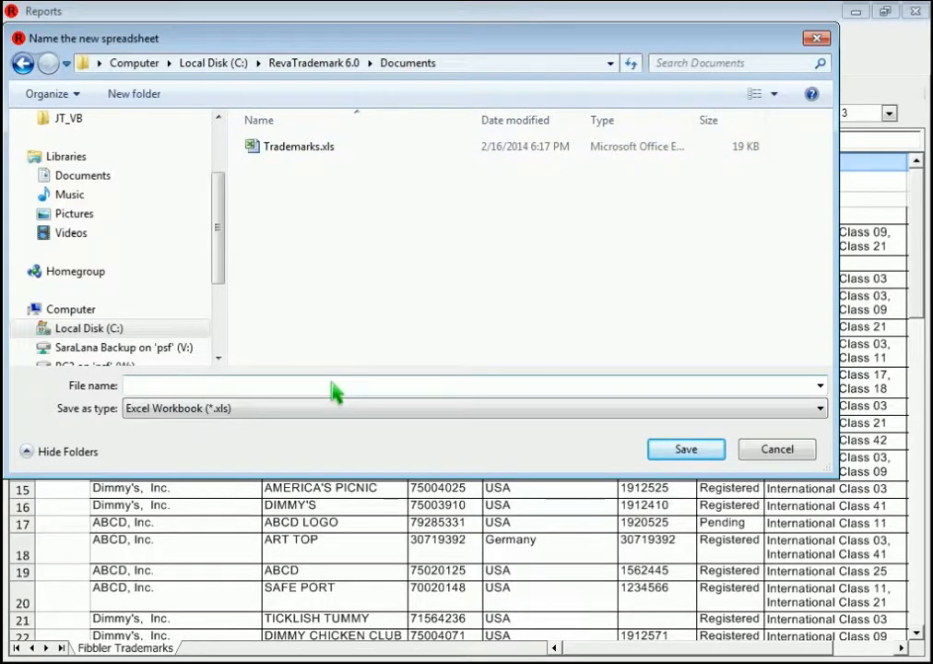
pyautogui.write('FibblerTrademarks')
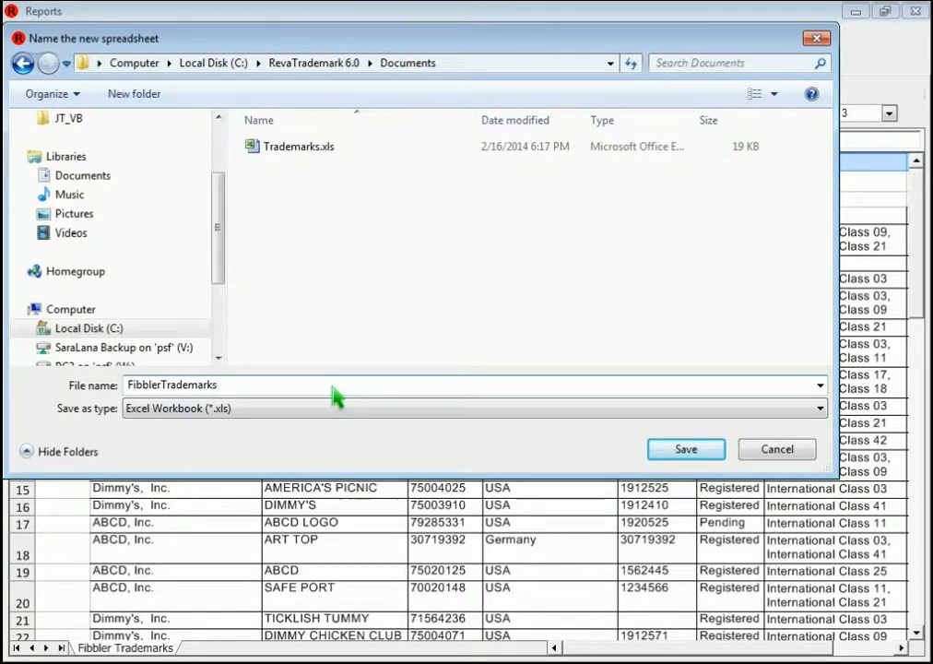
pyautogui.click(687, 450)
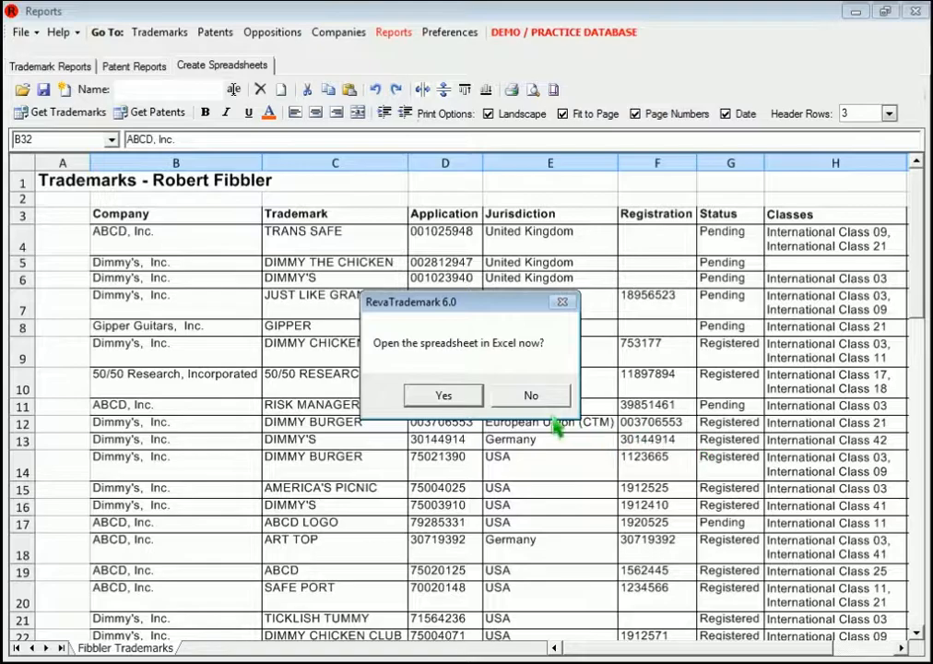
# Step: Open the saved spreadsheet in Excel, and reopen the attorney's .xls trademark workbook from the Documents folder in the report spreadsheet editor
pyautogui.click(460, 396)
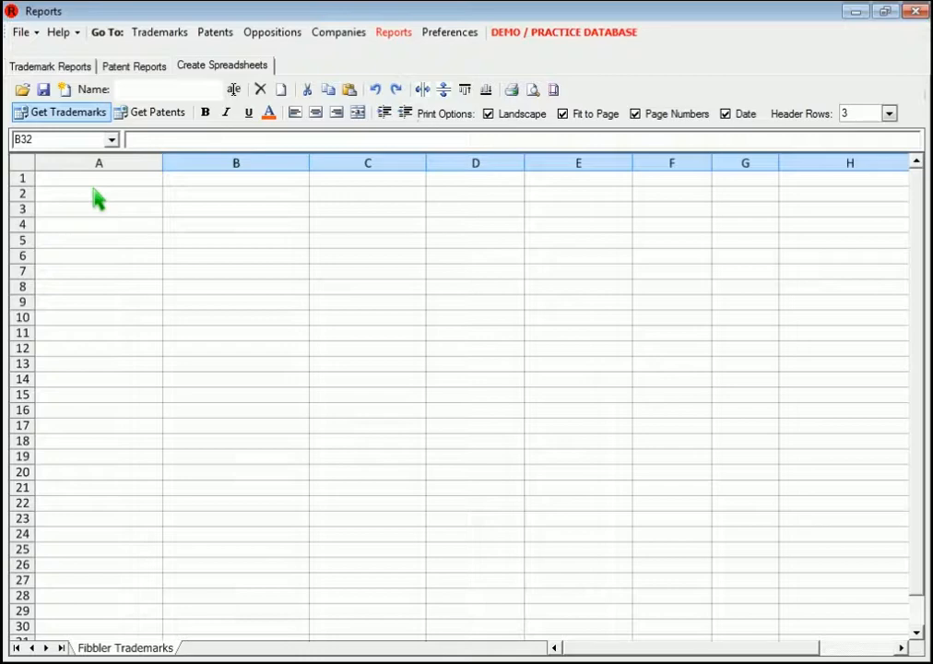
pyautogui.click(21, 90)
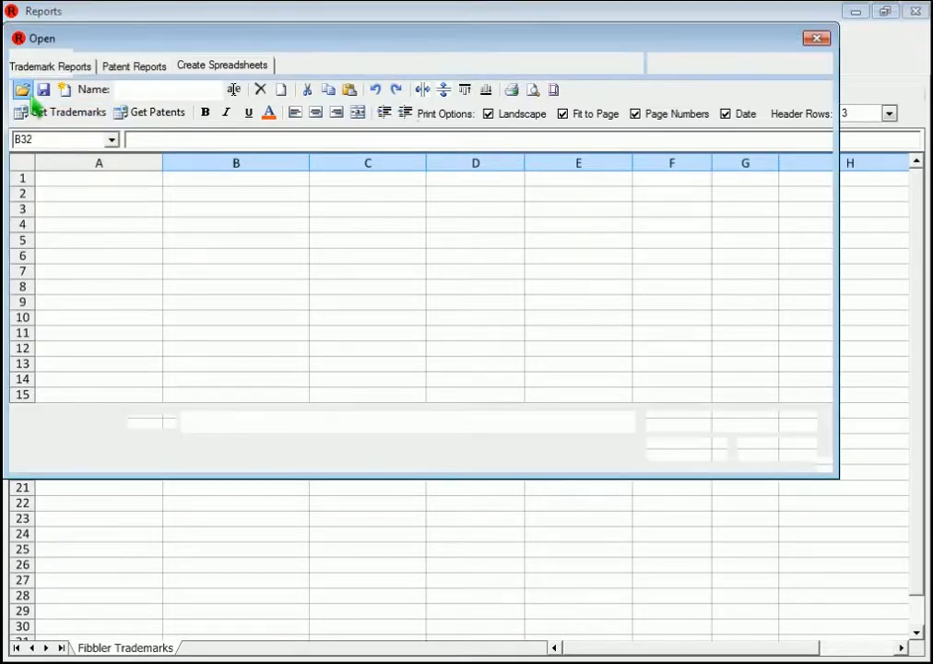
pyautogui.doubleClick(221, 149)
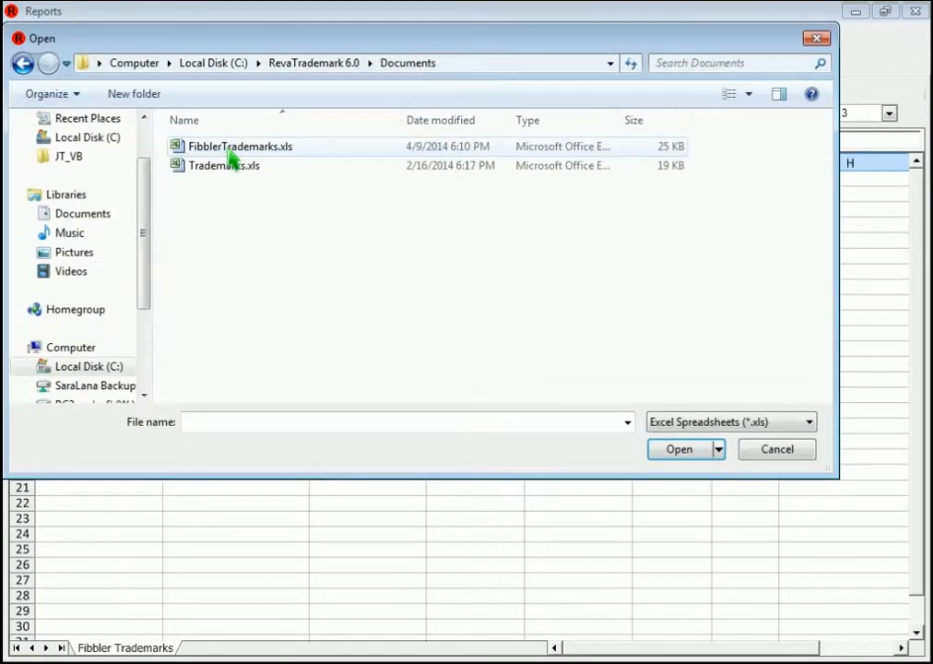
pyautogui.click(210, 148)
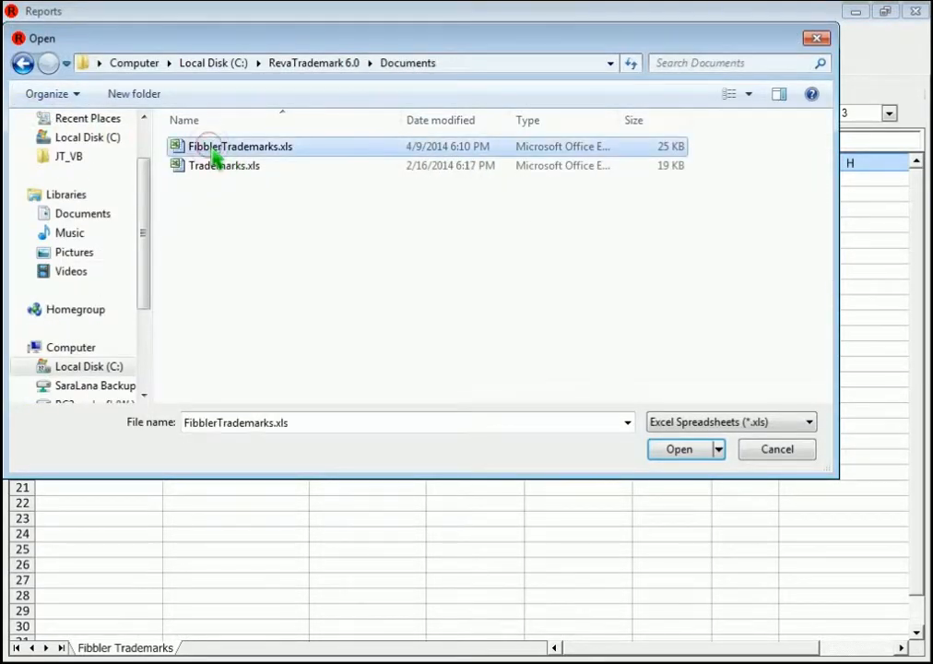
pyautogui.click(683, 456)
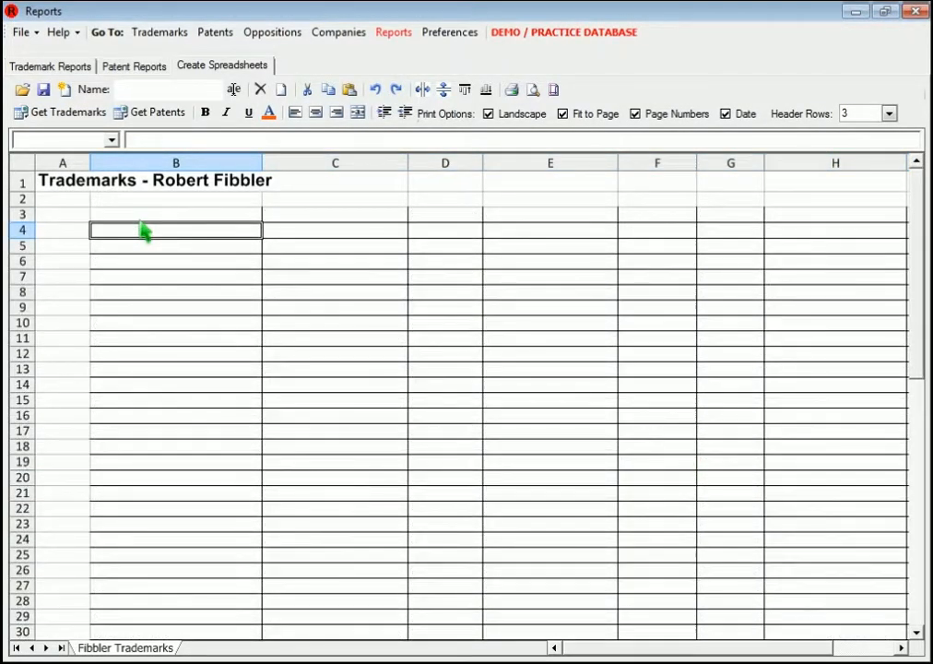
# Step: Reload the current trademark list into the worksheet starting at cell B3 and check its columns
pyautogui.click(141, 218)
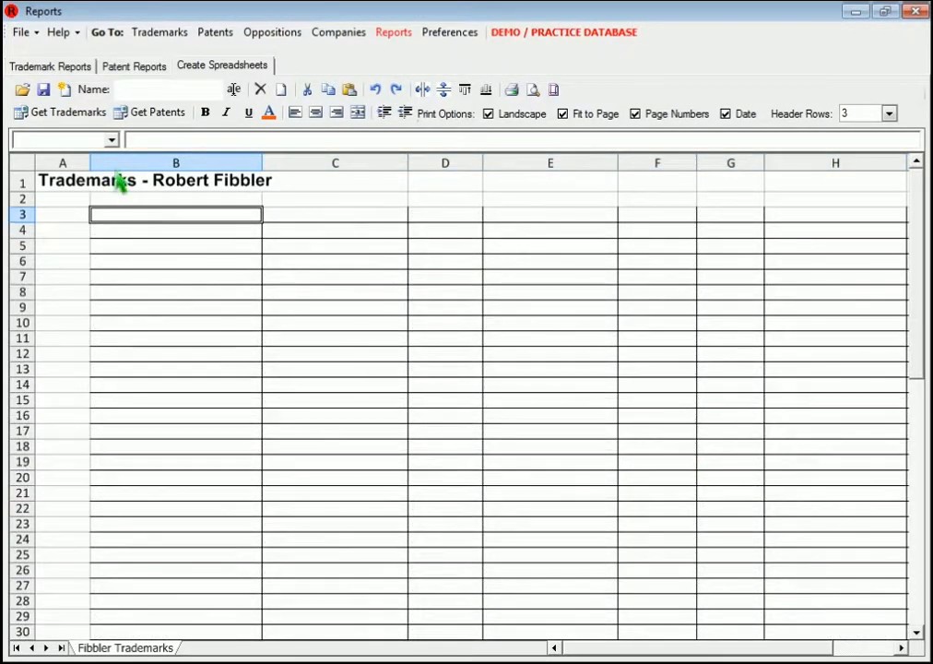
pyautogui.click(86, 116)
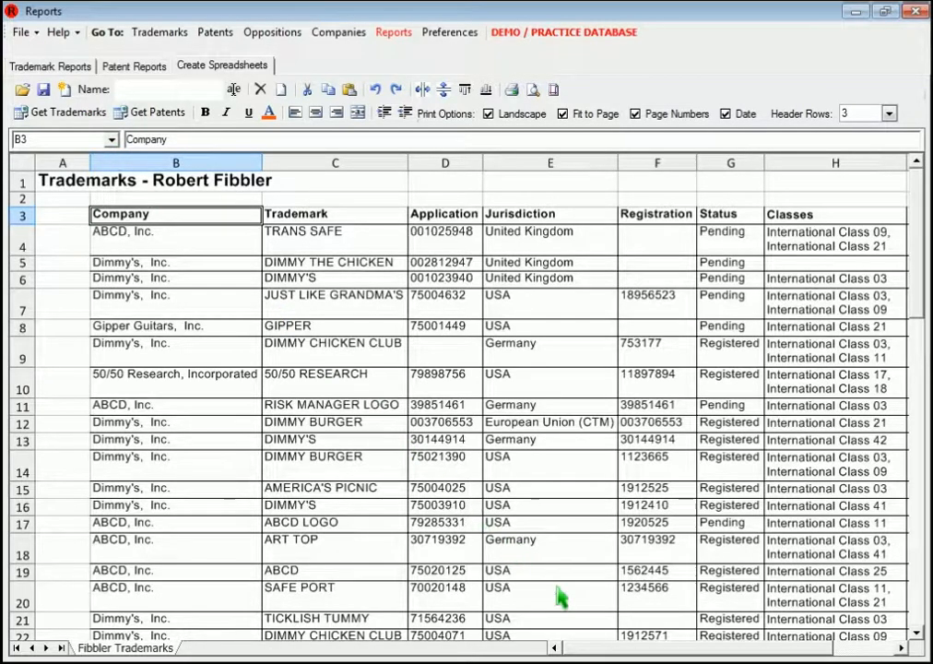
pyautogui.moveTo(622, 657); pyautogui.dragTo(683, 658)
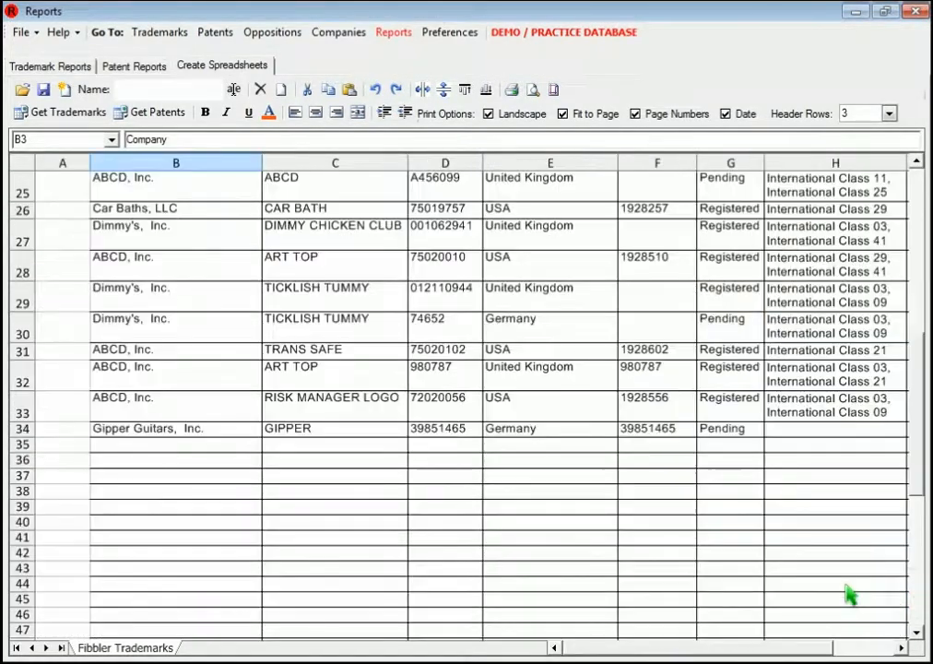
# Step: Select cell B37 as the insertion point, and refilter the trademark preview to the other responsible attorney
pyautogui.click(115, 475)
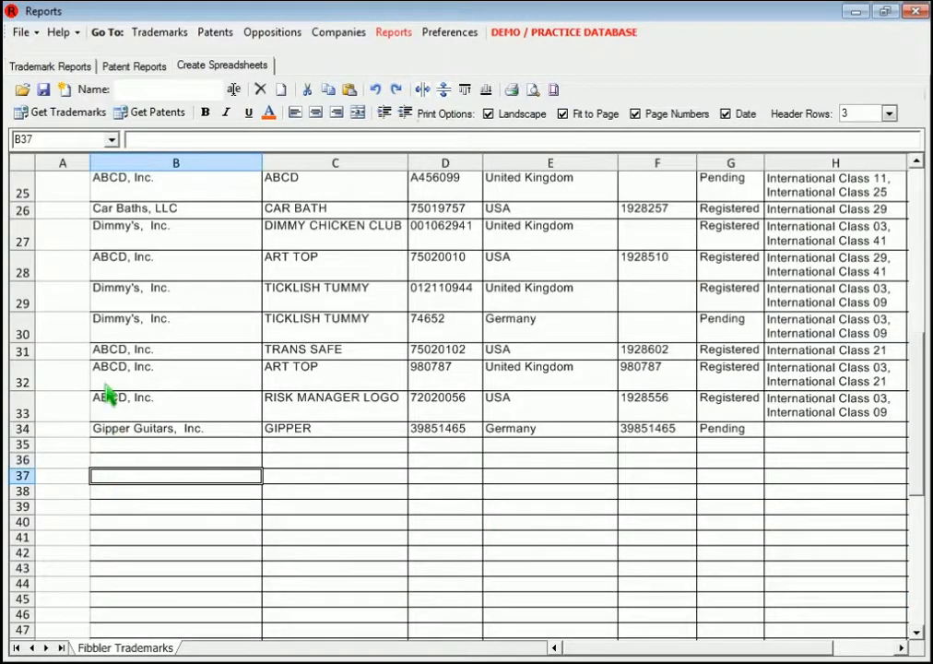
pyautogui.click(62, 73)
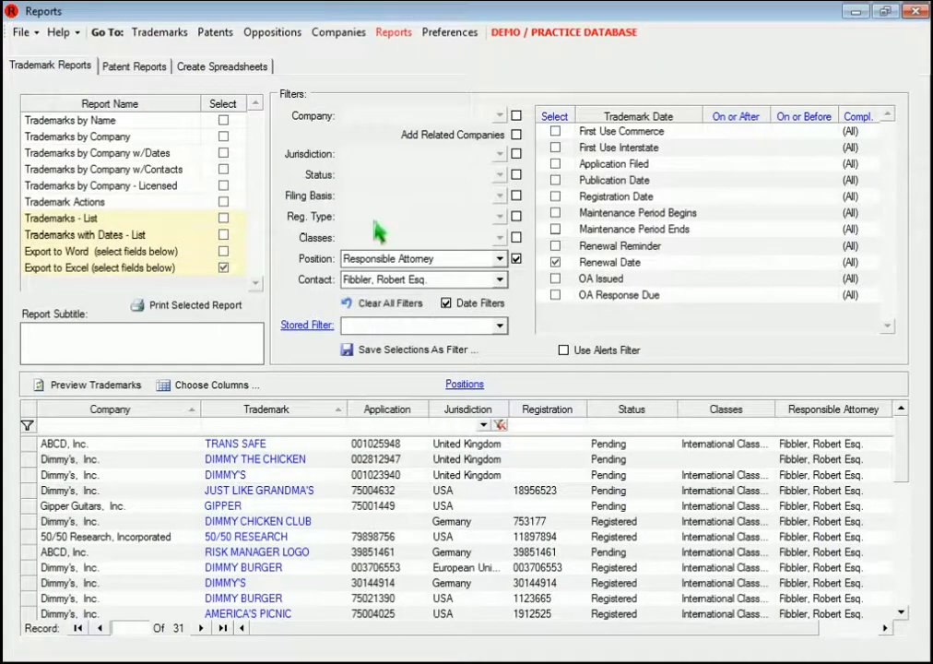
pyautogui.click(499, 279)
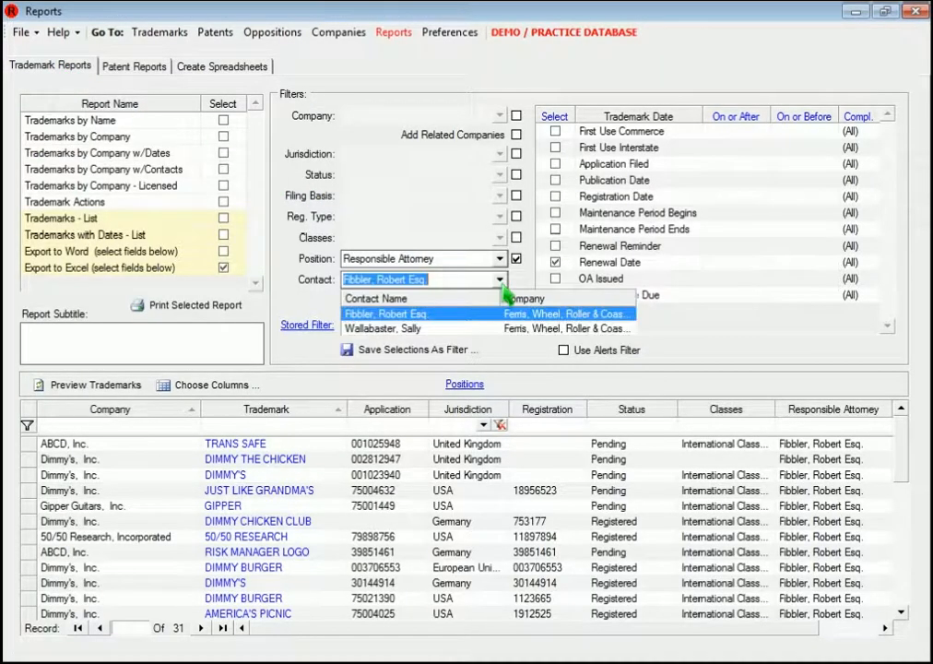
pyautogui.click(419, 328)
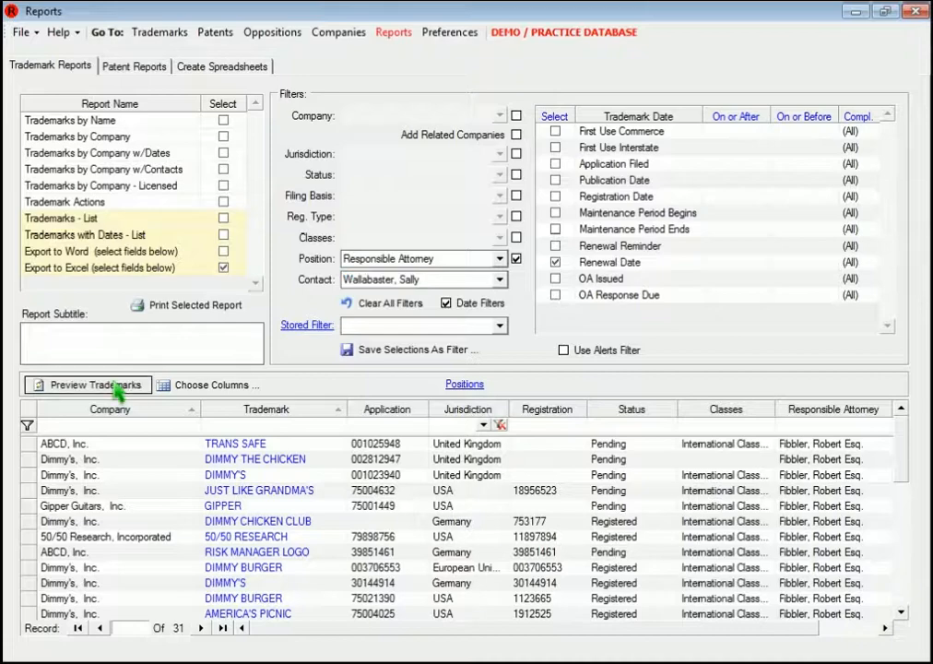
pyautogui.click(120, 387)
# Step: Insert the filtered trademark list into the spreadsheet at cell B37, below the first attorney's list
pyautogui.click(184, 68)
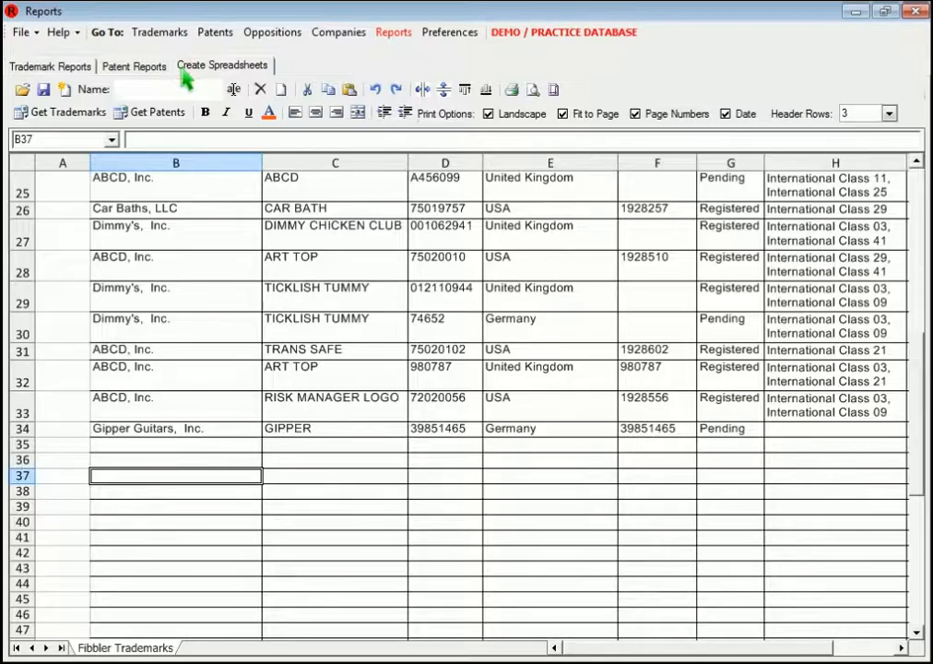
pyautogui.click(82, 113)
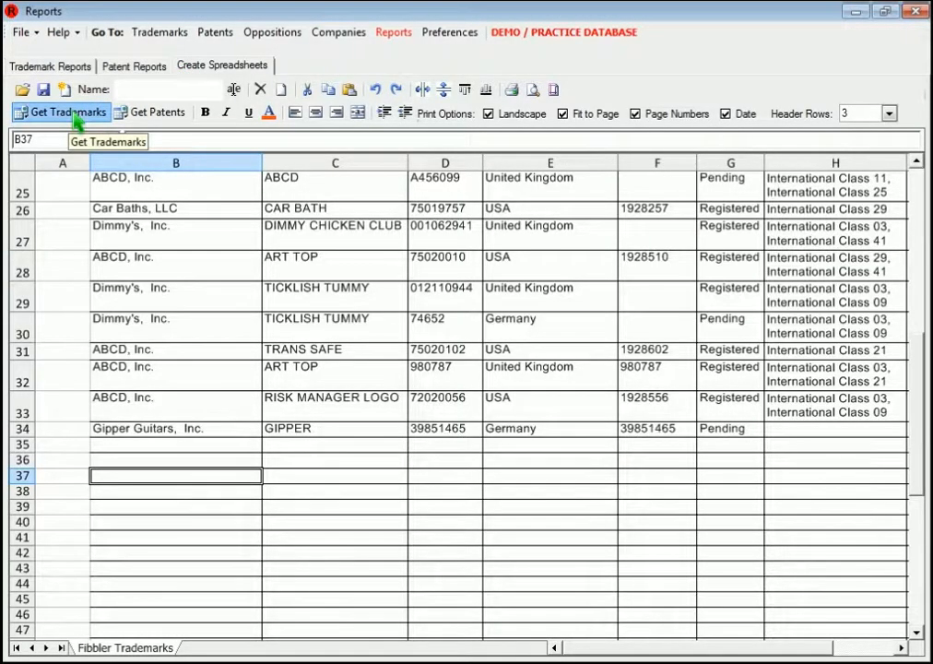
pyautogui.moveTo(645, 649); pyautogui.dragTo(598, 655)
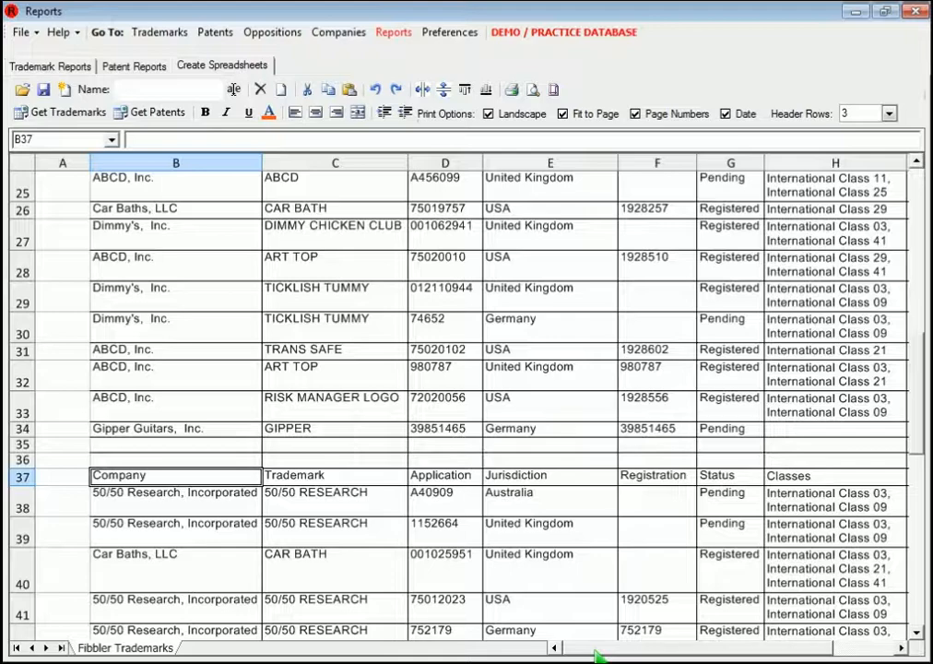
# Step: Add a new worksheet named with the second attorney's last name followed by "Trademarks"
pyautogui.click(129, 90)
pyautogui.write('Wall')
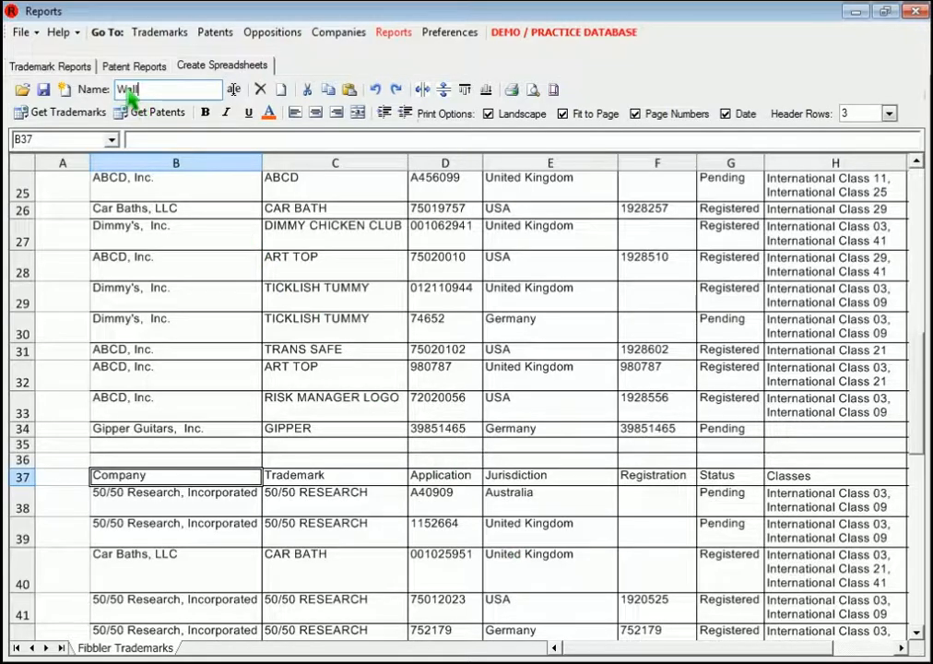
pyautogui.write('abaster Trademarks')
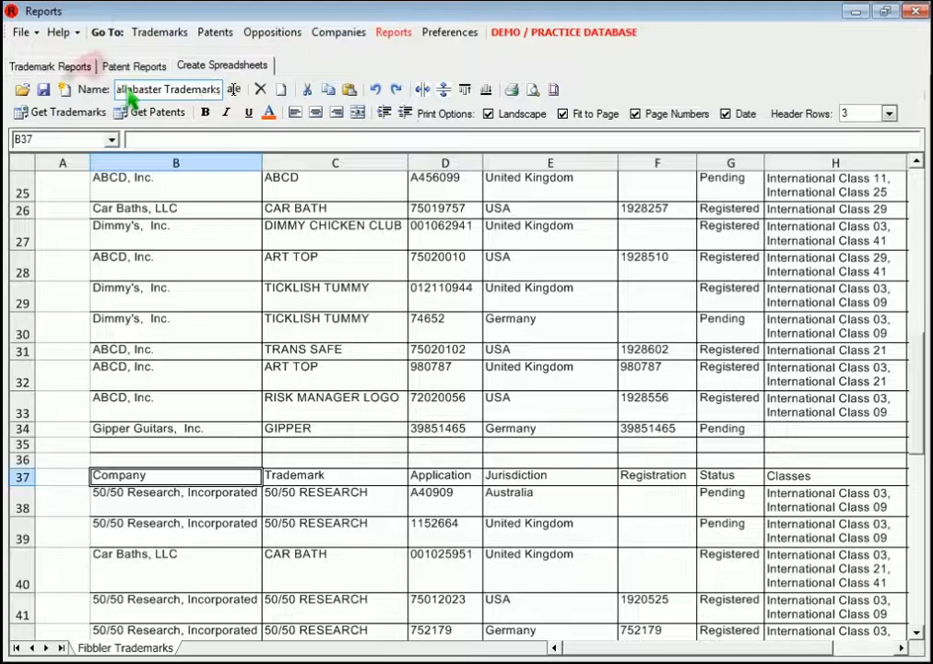
pyautogui.click(64, 89)
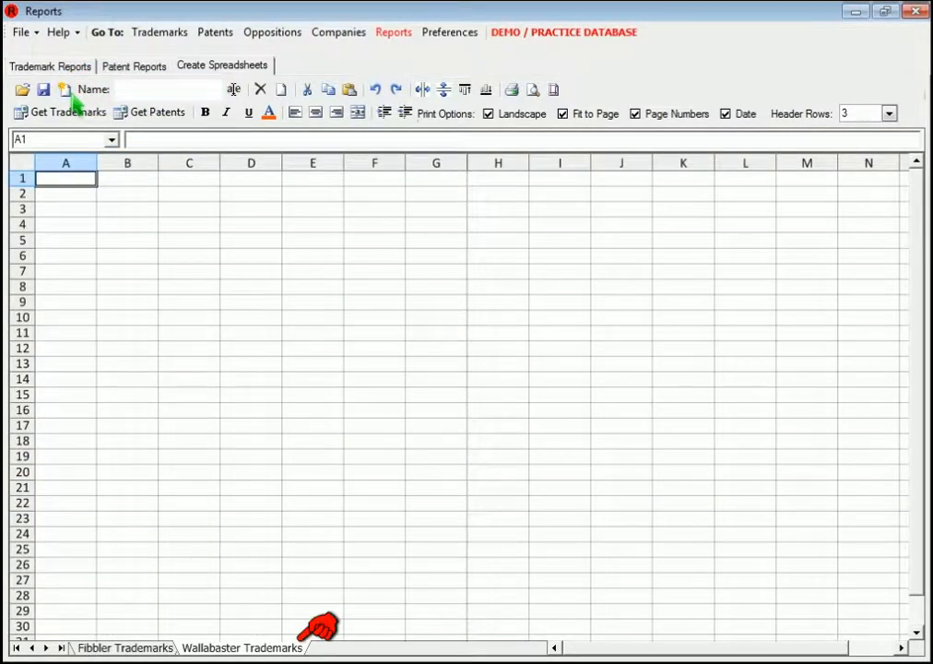
# Step: Insert the trademark list at cell B3 of the new worksheet and widen the Responsible Attorney column to fit its text
pyautogui.click(117, 212)
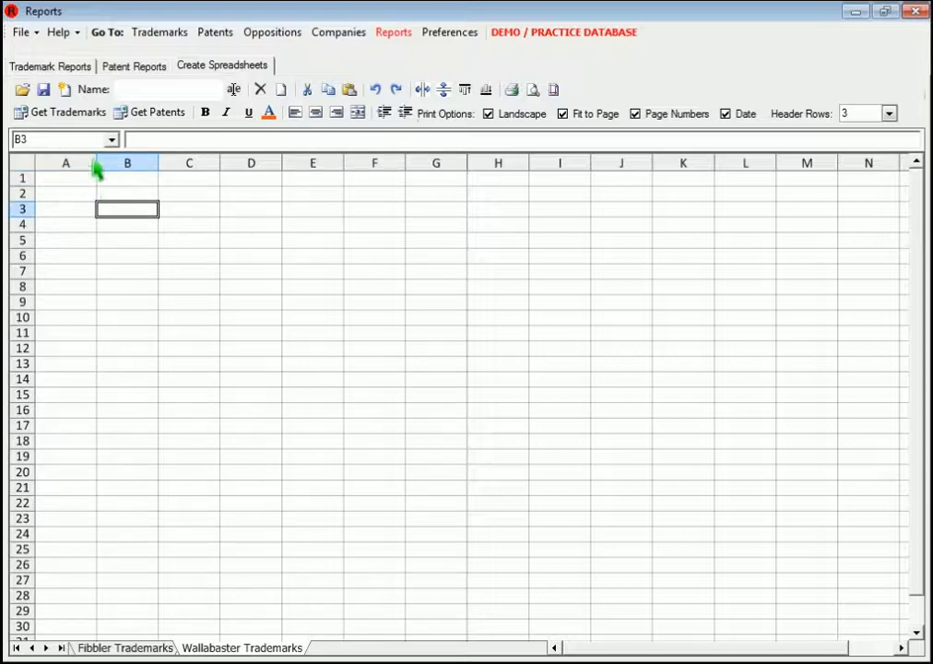
pyautogui.click(72, 114)
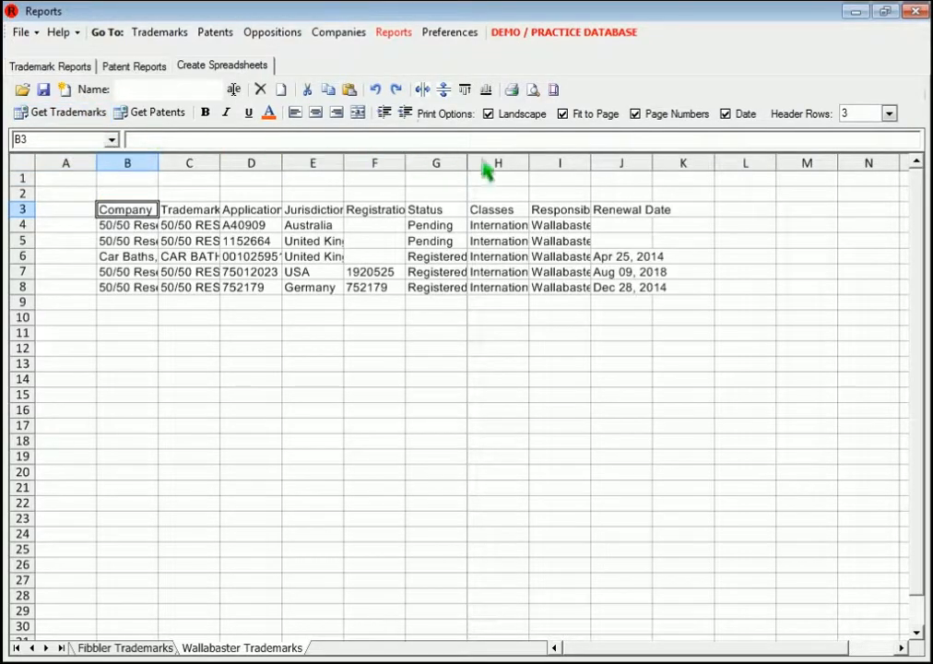
pyautogui.moveTo(590, 163)
pyautogui.mouseDown()
pyautogui.moveTo(642, 183)
pyautogui.moveTo(659, 207)
pyautogui.mouseUp()
pyautogui.click(607, 374)
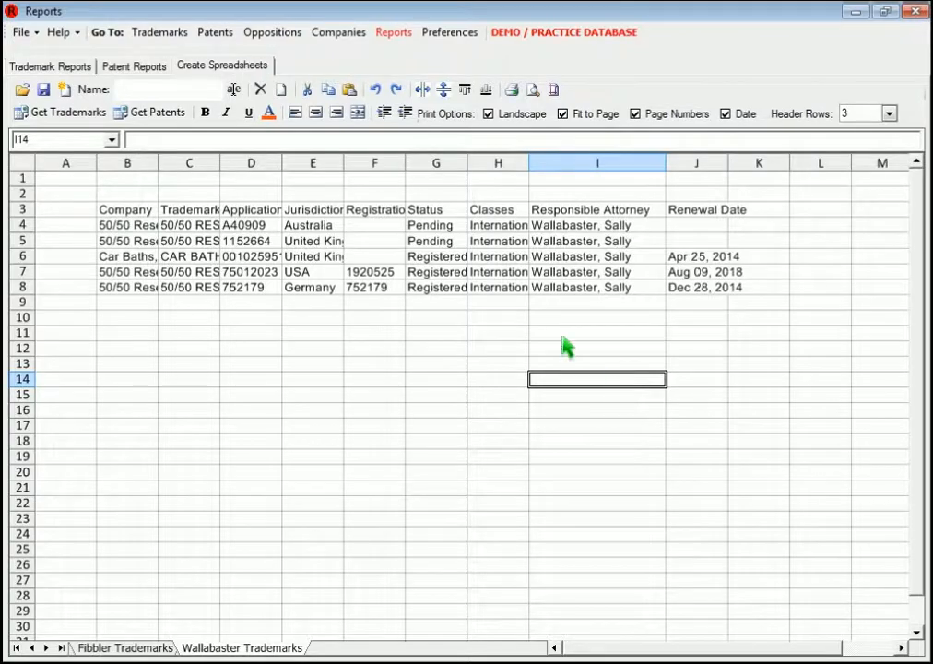
# Step: Delete the second attorney's worksheet and clear all contents of the remaining worksheet
pyautogui.click(260, 90)
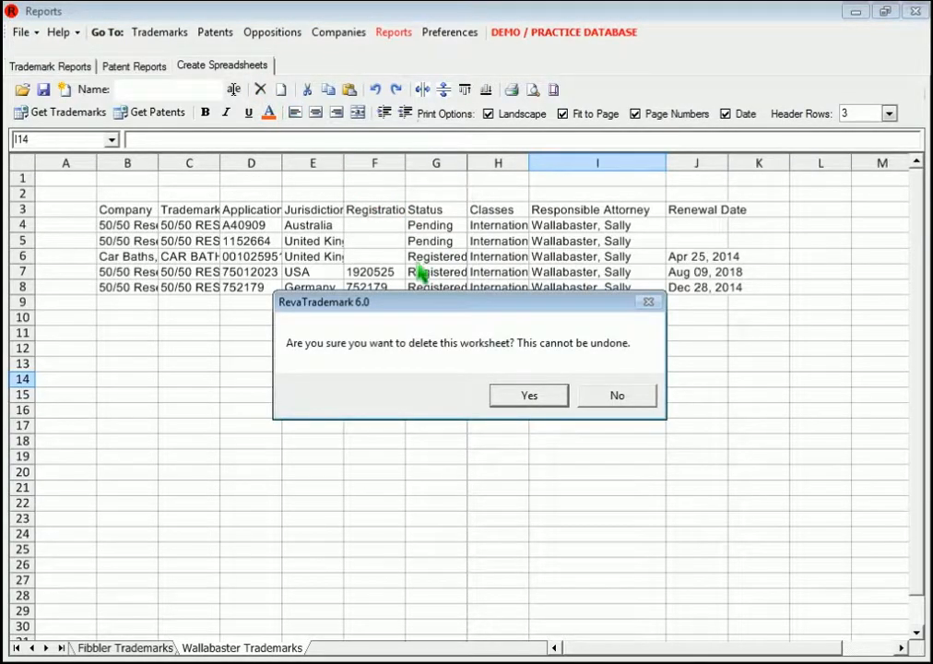
pyautogui.click(535, 398)
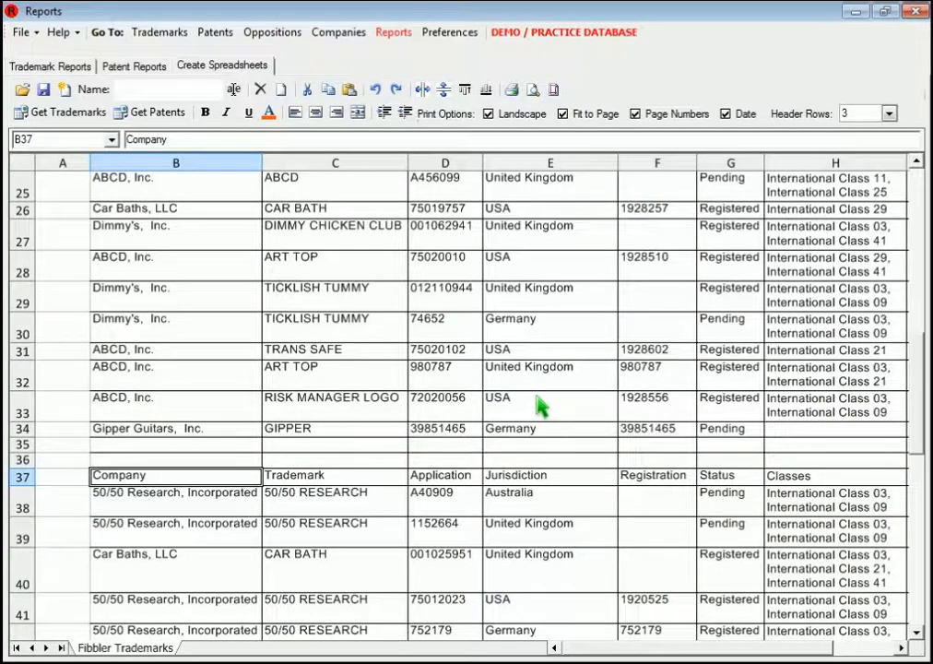
pyautogui.click(282, 89)
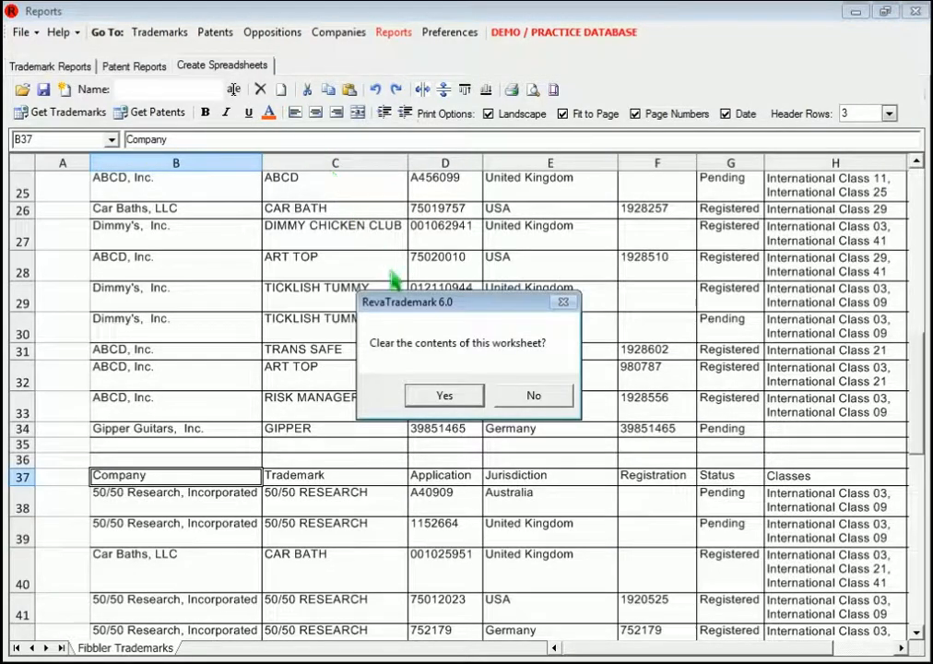
pyautogui.click(466, 398)
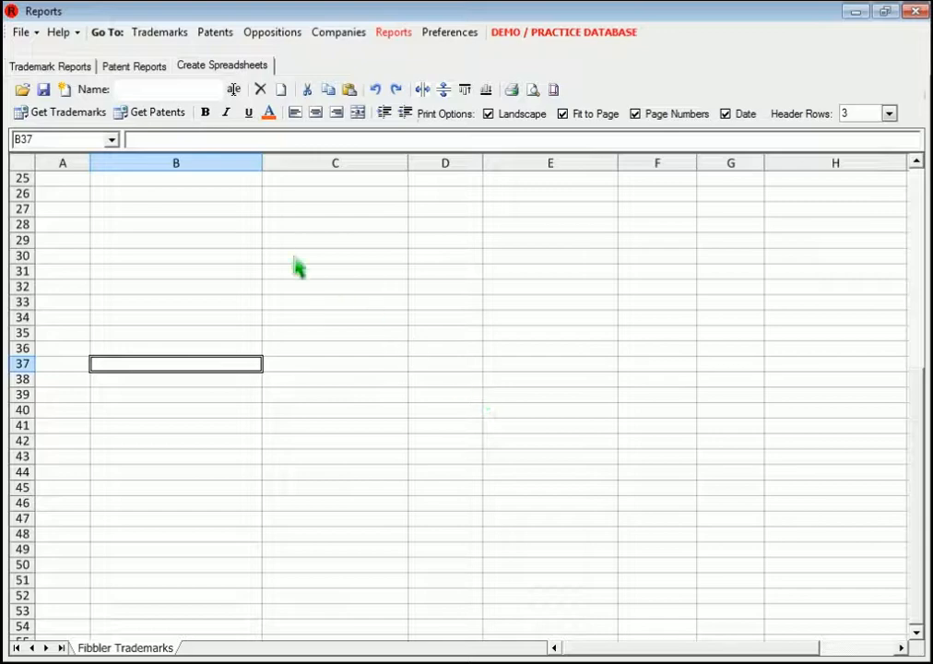
# Step: Add a new blank worksheet and delete the cleared trademark worksheet
pyautogui.click(64, 90)
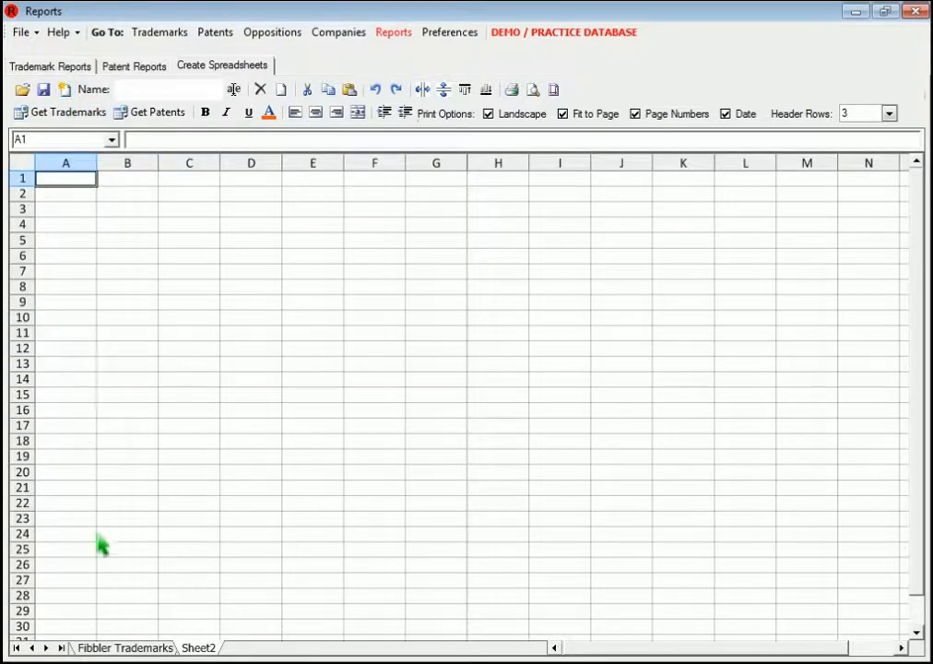
pyautogui.click(109, 649)
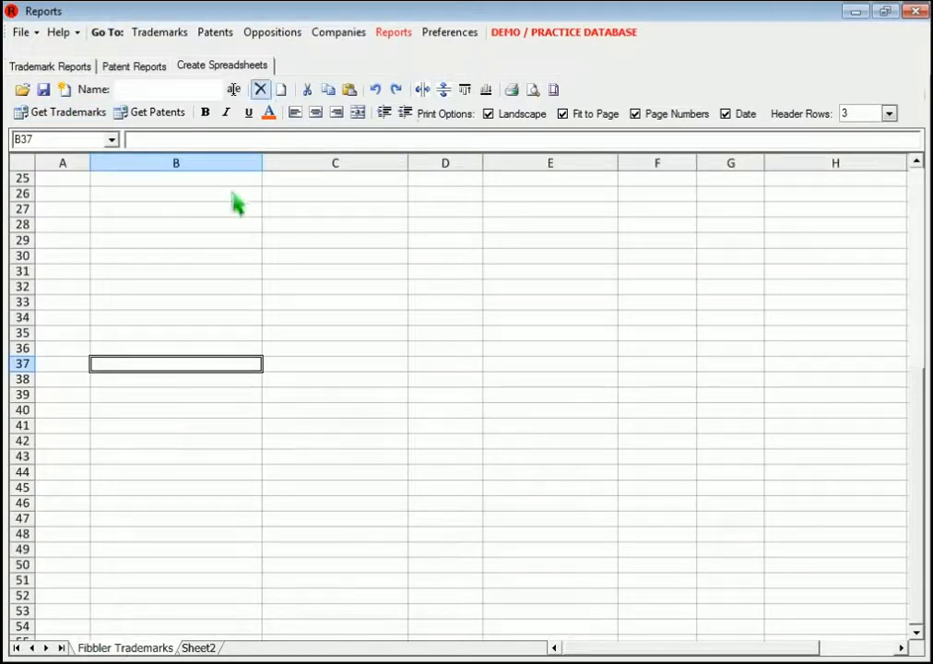
pyautogui.click(259, 90)
pyautogui.click(530, 396)
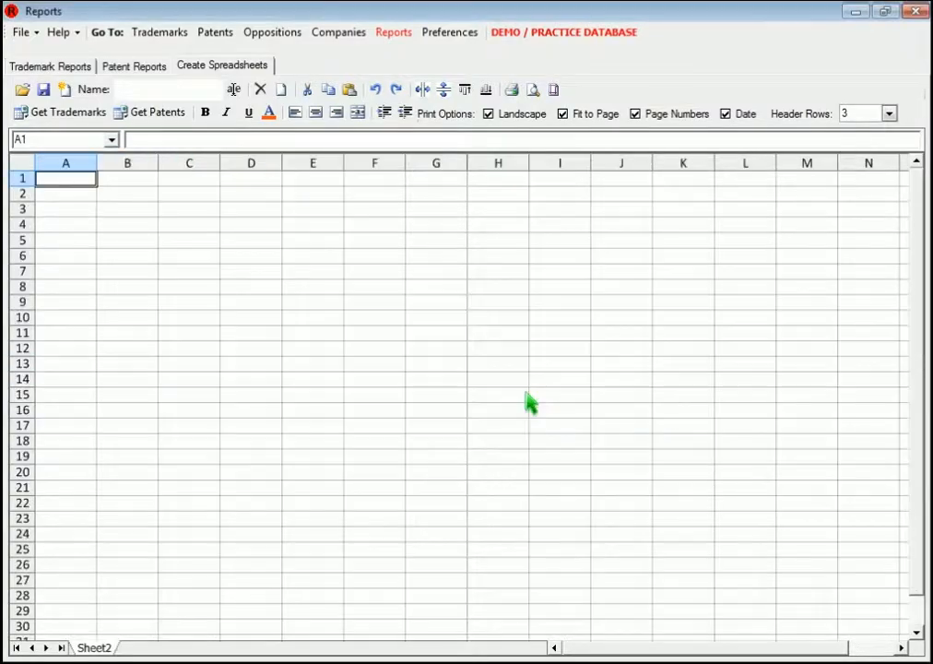
# Step: Preview patents for the Export to Excel patent report and filter the list's jurisdiction to Germany
pyautogui.click(149, 66)
pyautogui.click(223, 268)
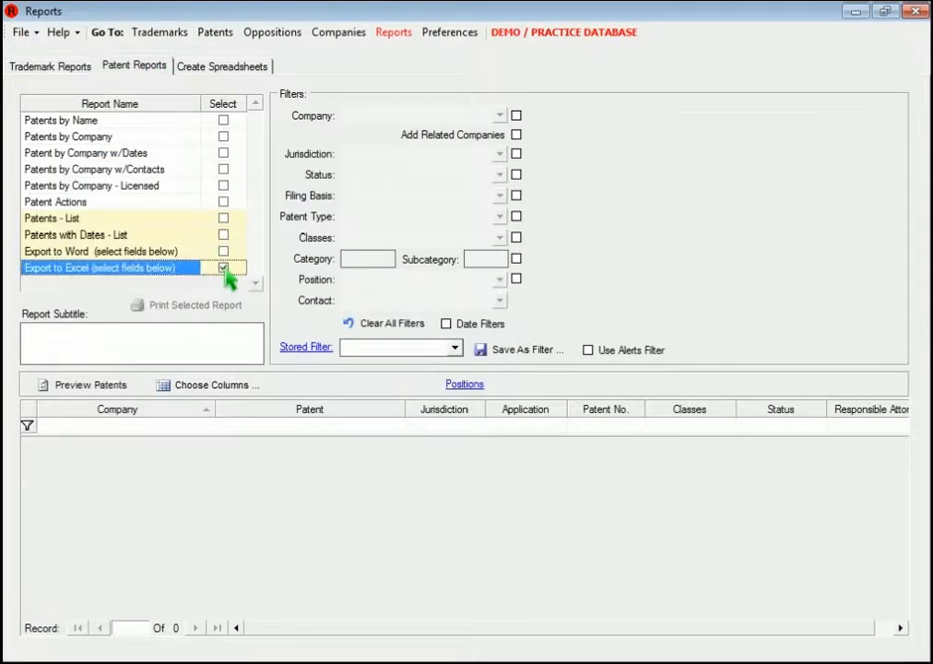
pyautogui.click(78, 387)
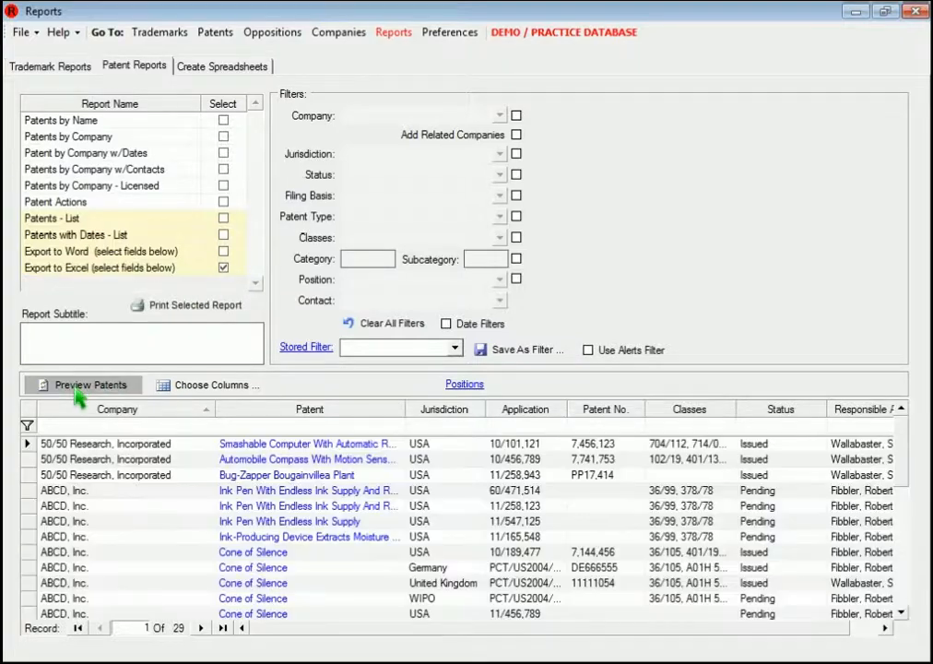
pyautogui.click(463, 427)
pyautogui.click(460, 425)
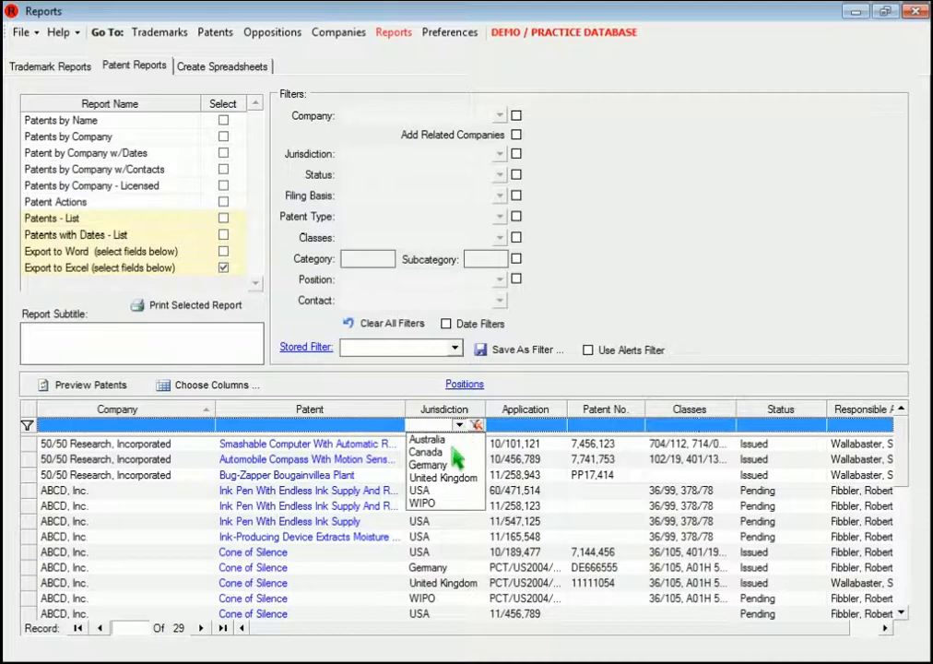
pyautogui.click(445, 462)
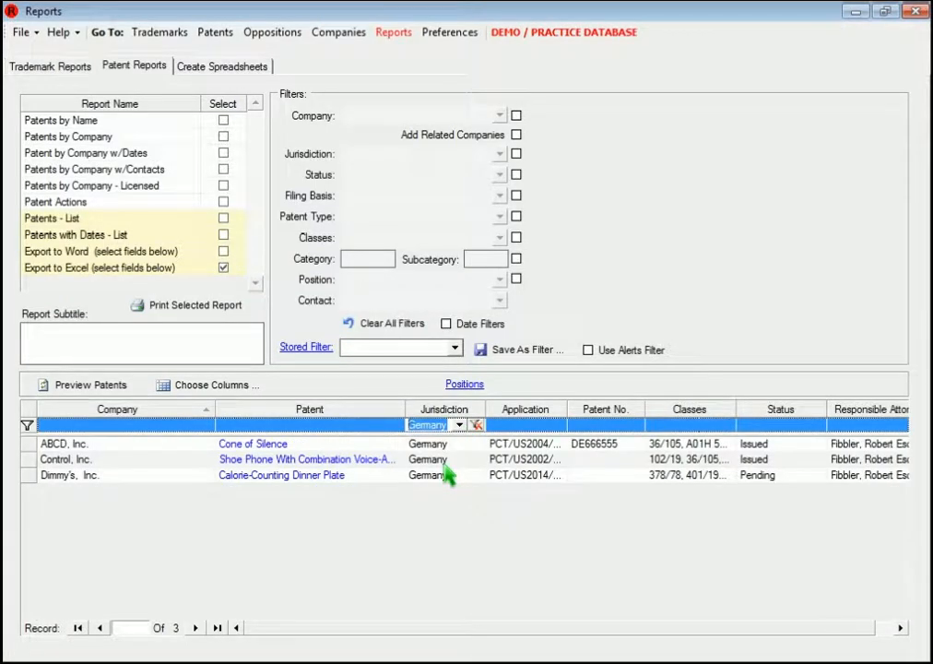
# Step: Insert the filtered German patents into the blank worksheet starting at cell A2
pyautogui.click(208, 70)
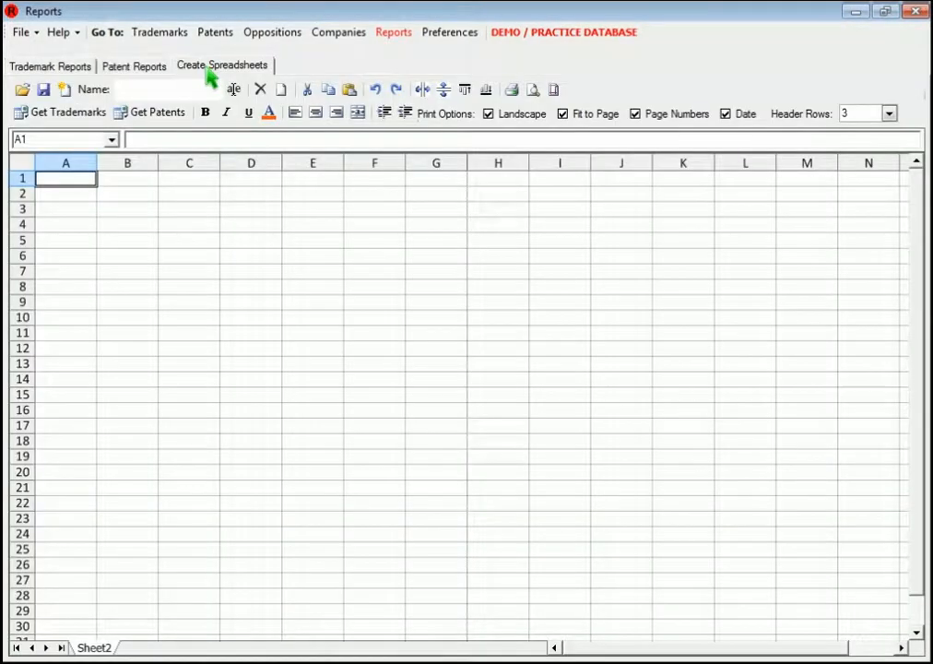
pyautogui.click(65, 196)
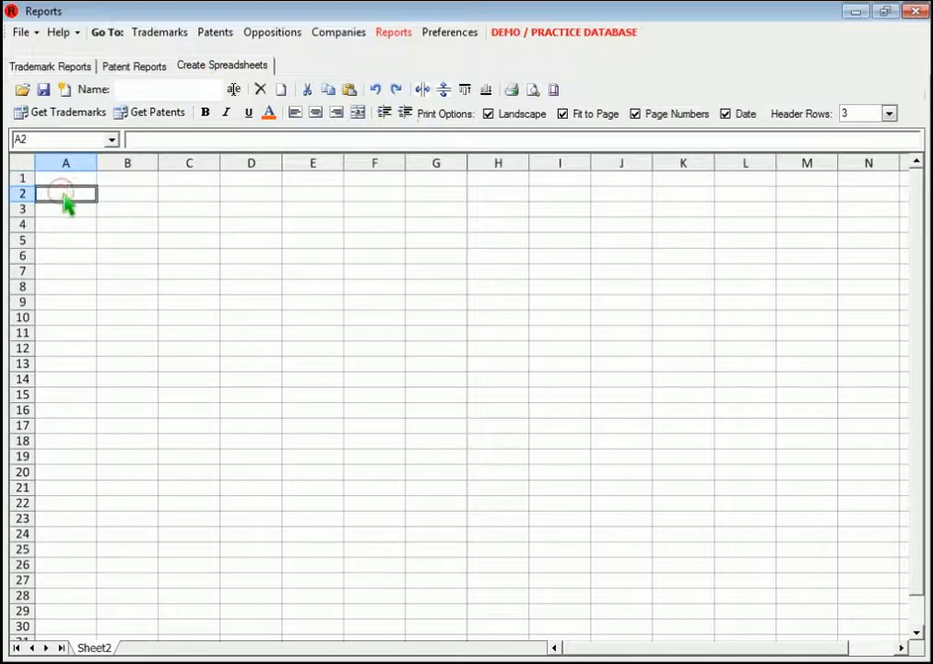
pyautogui.click(153, 124)
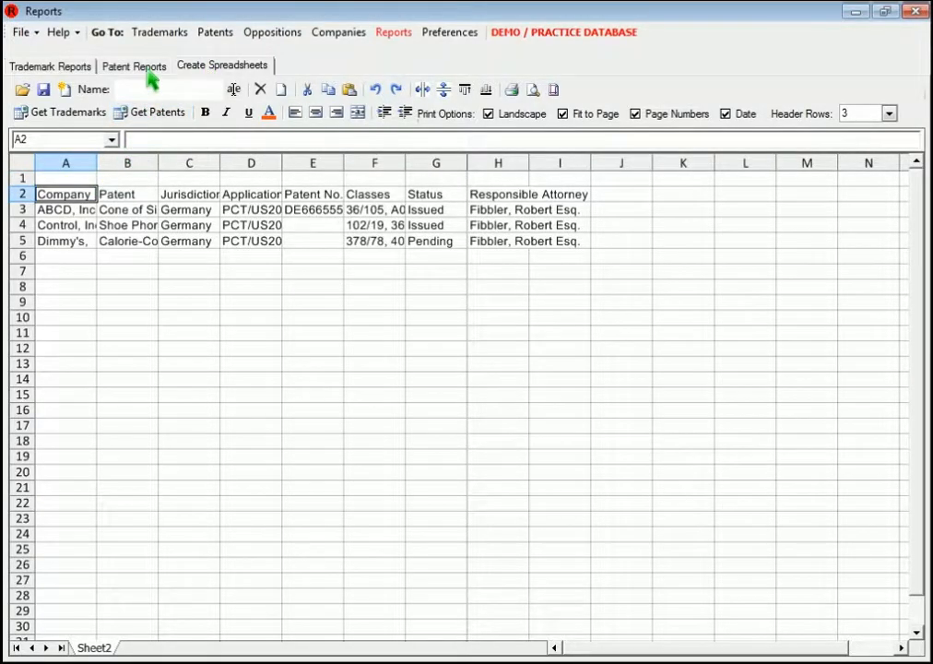
# Step: Change the patent list's jurisdiction filter to United Kingdom and insert the filtered patents into the worksheet starting at cell A8
pyautogui.click(148, 75)
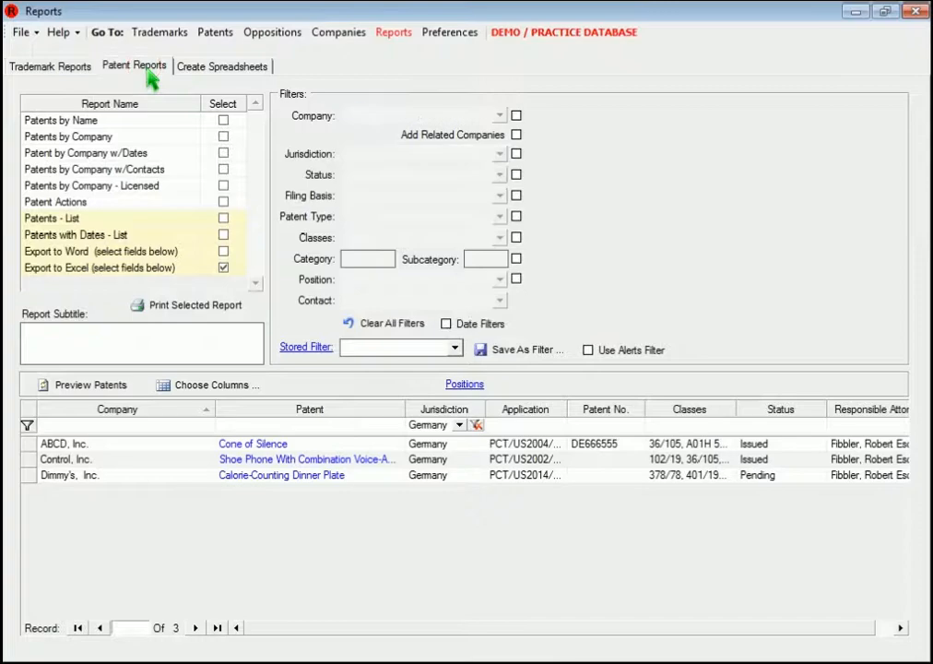
pyautogui.click(477, 425)
pyautogui.click(459, 426)
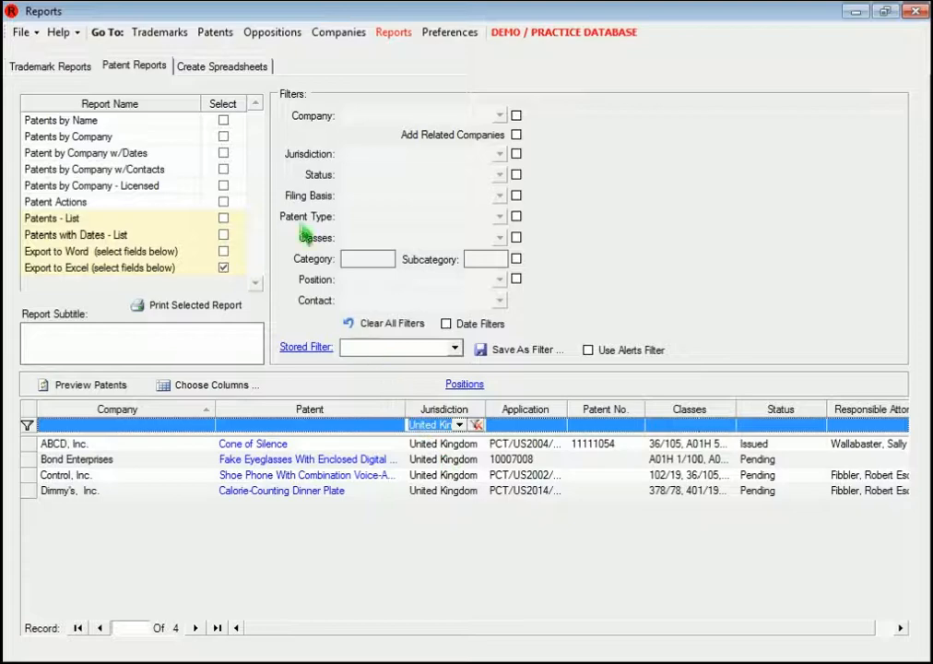
pyautogui.click(222, 66)
pyautogui.click(62, 289)
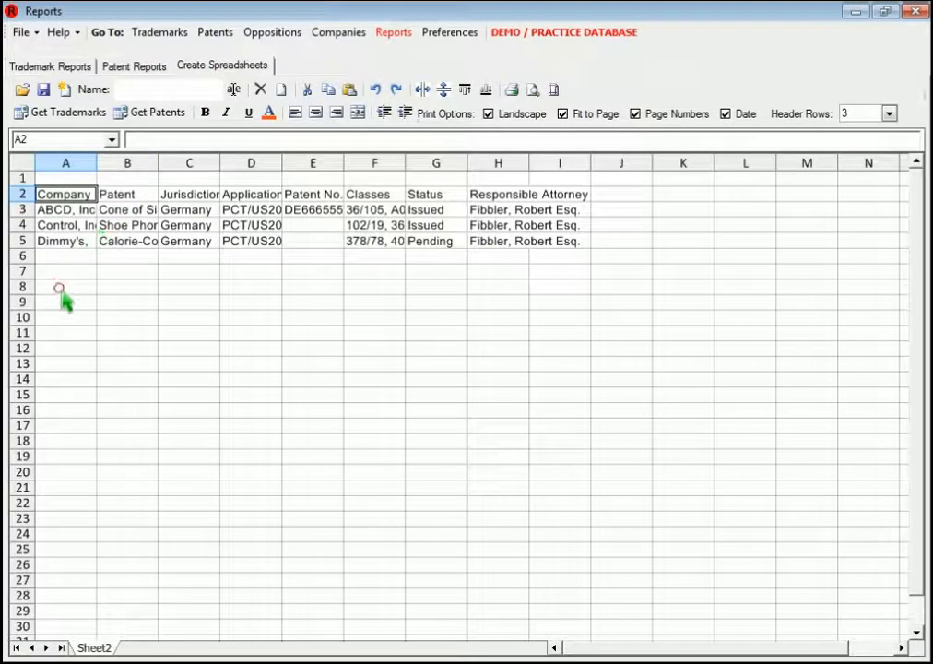
pyautogui.click(155, 112)
# Step: Change the patent list's jurisdiction filter to USA and insert the filtered patents into the worksheet starting at cell A15
pyautogui.click(148, 70)
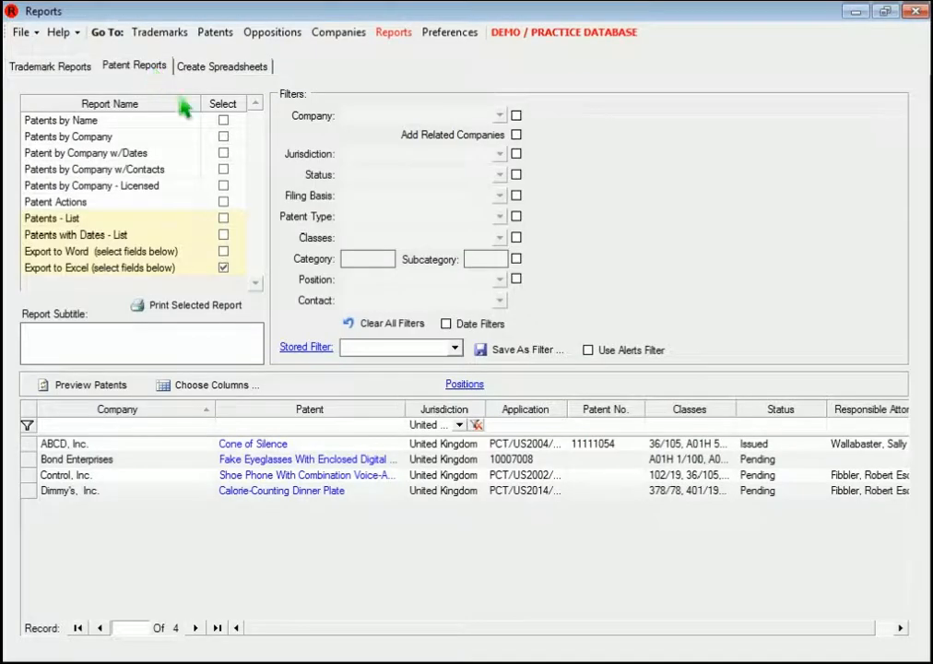
pyautogui.click(475, 426)
pyautogui.click(460, 426)
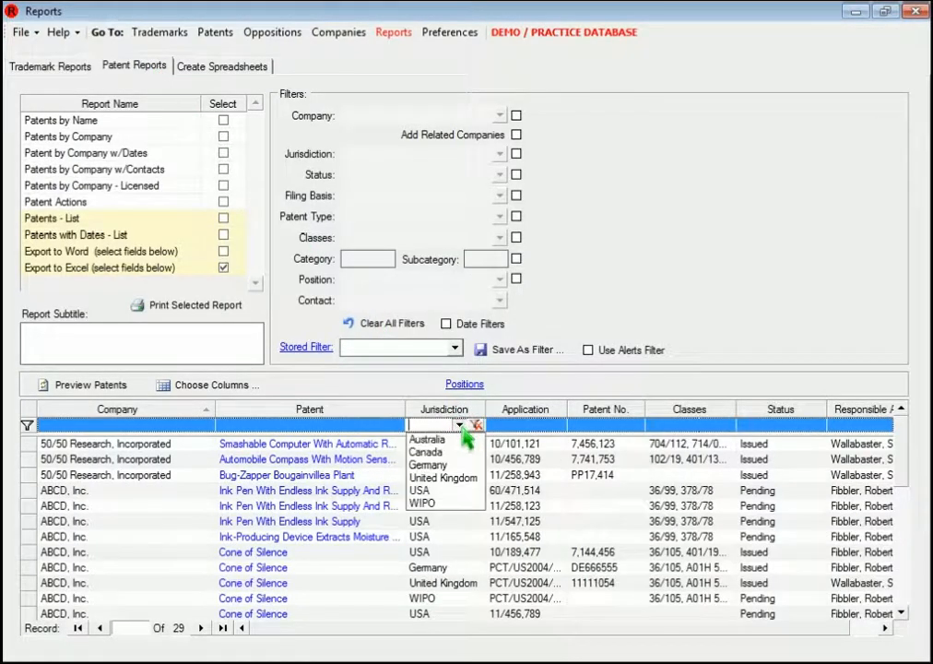
pyautogui.click(431, 492)
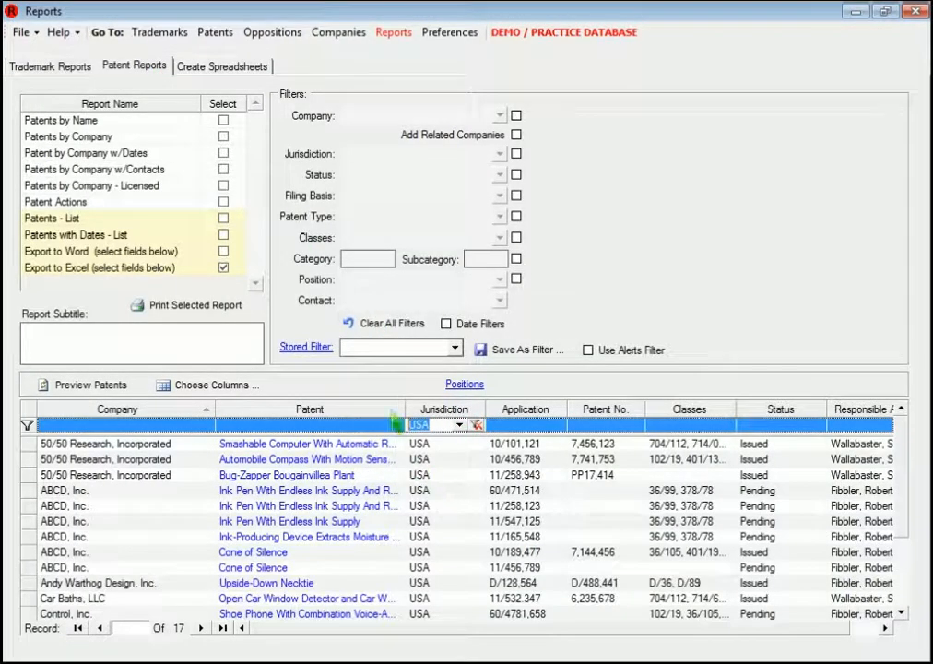
pyautogui.click(247, 69)
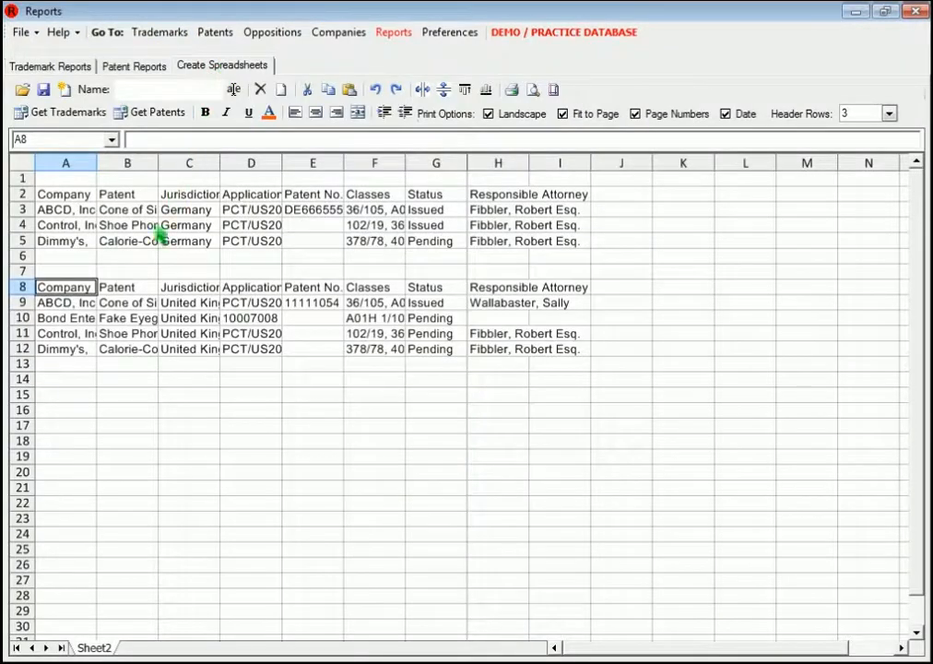
pyautogui.click(85, 394)
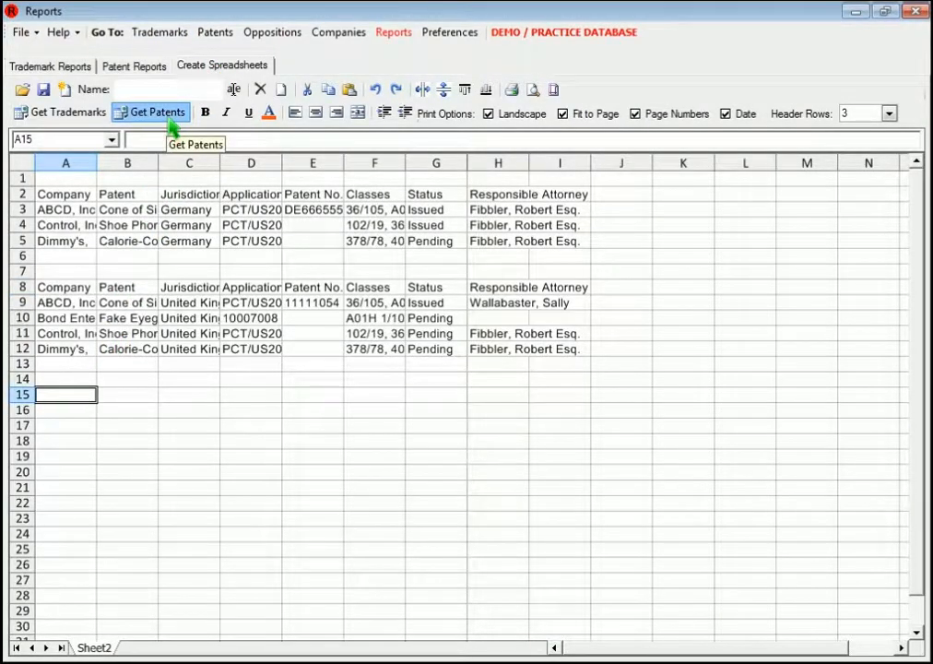
pyautogui.click(171, 120)
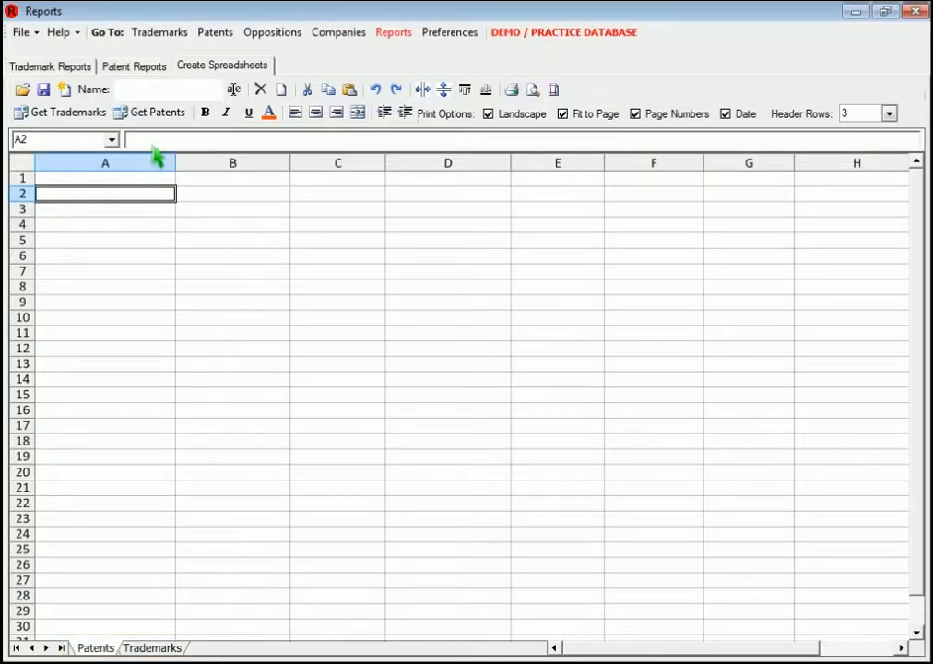
# Step: Insert the filtered patents at cell A2 of the Patents worksheet and the trademarks at cell A2 of the Trademarks worksheet
pyautogui.click(170, 122)
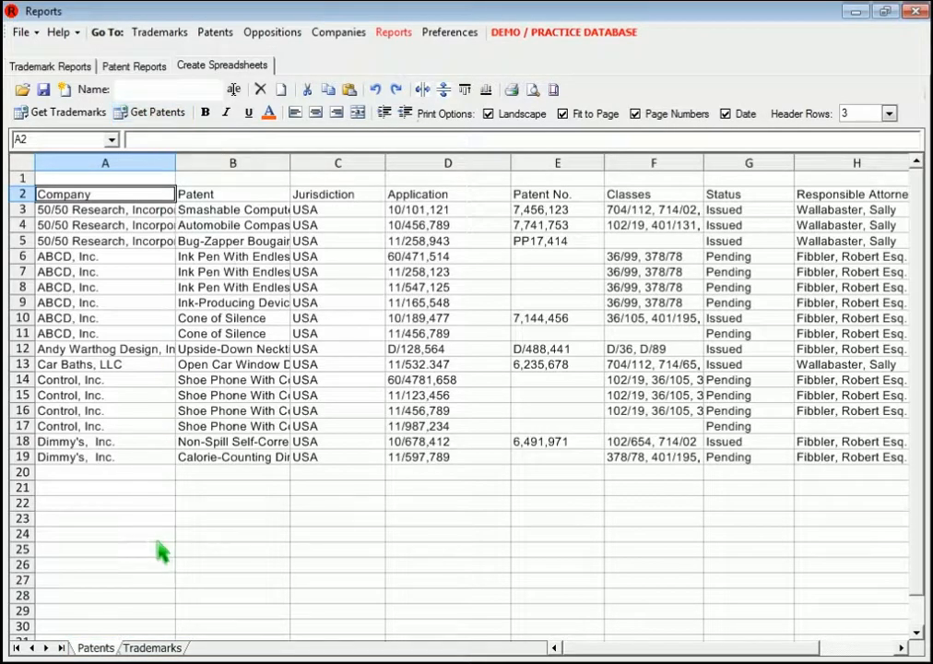
pyautogui.click(156, 649)
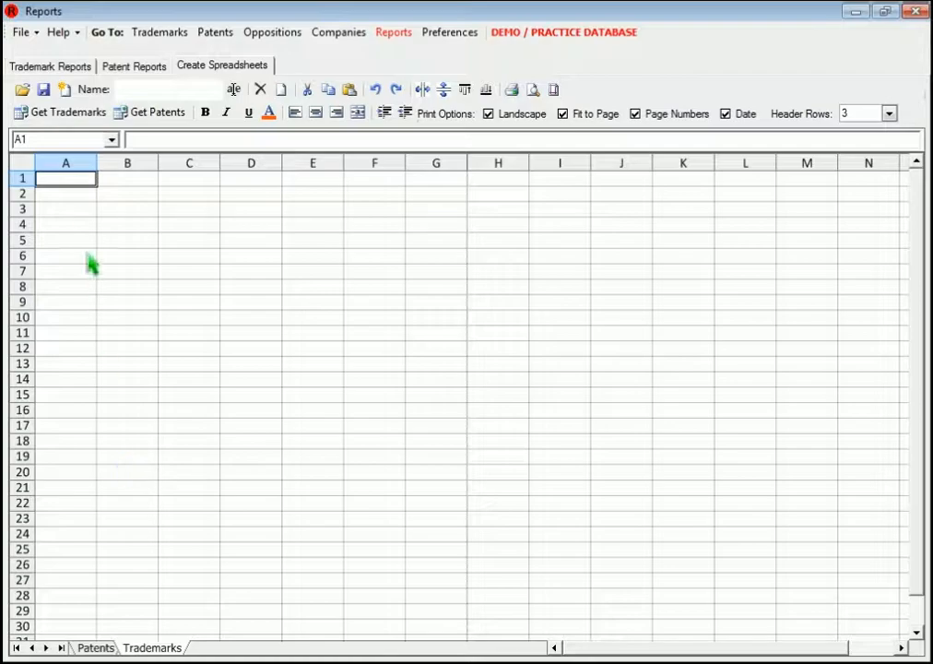
pyautogui.click(78, 195)
pyautogui.click(72, 117)
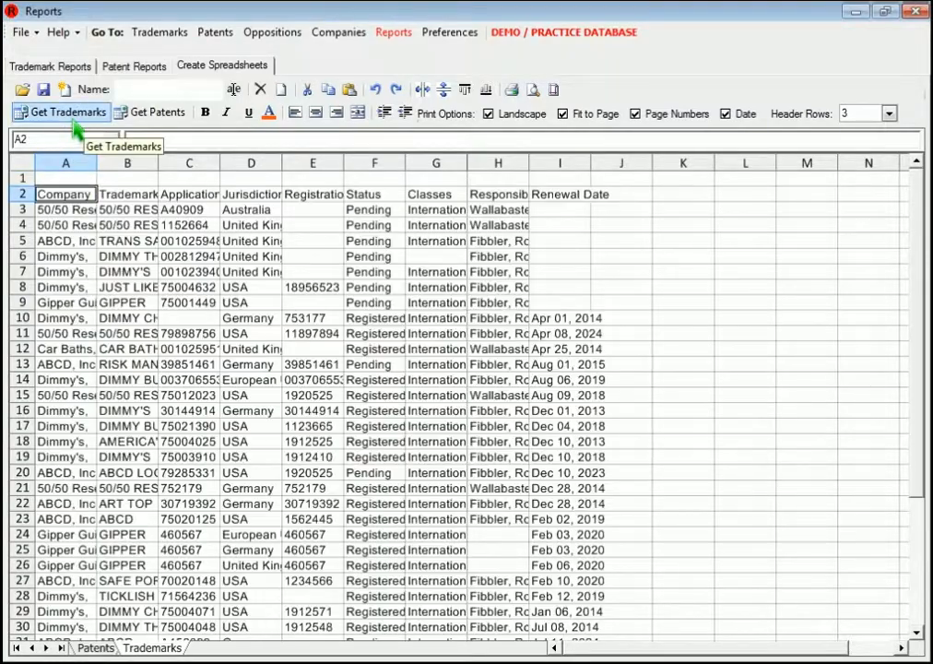